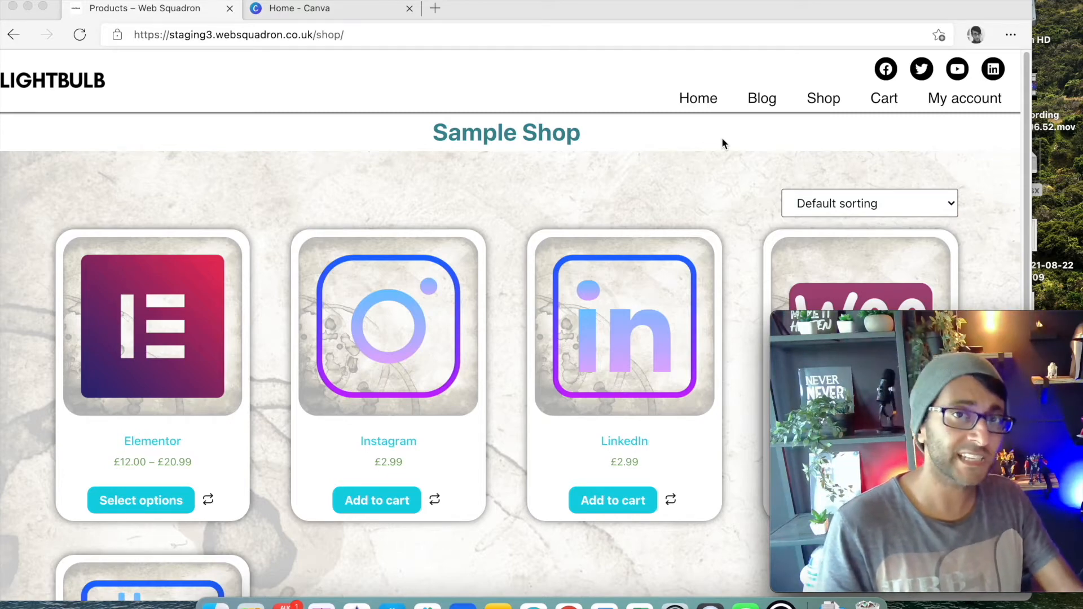
{"action": "scroll", "coordinate": [557, 361], "scroll_direction": "down", "scroll_amount": 3}
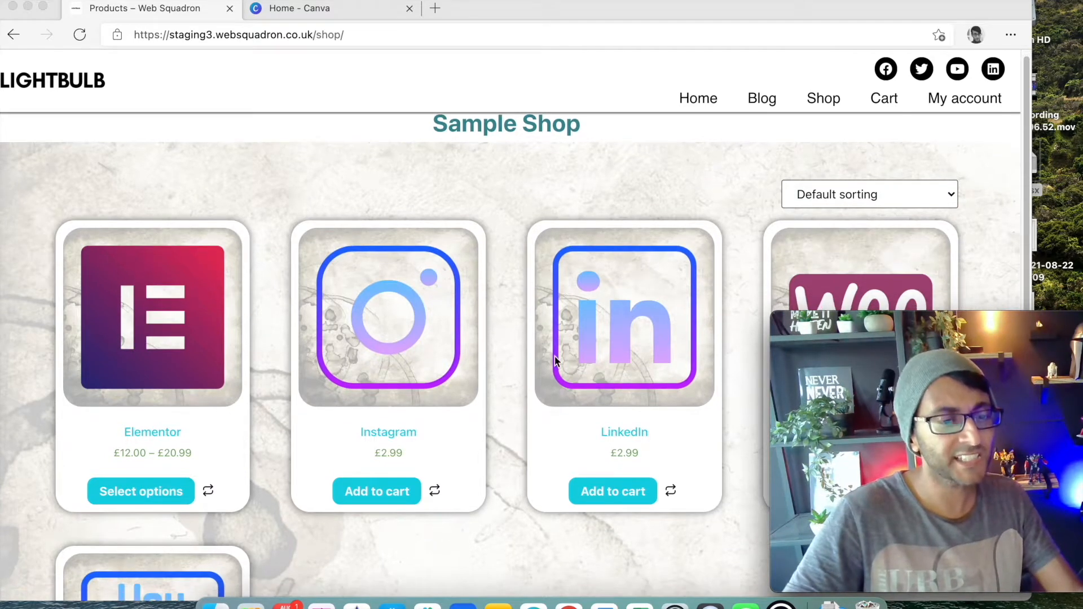
{"action": "scroll", "coordinate": [351, 300], "scroll_direction": "down", "scroll_amount": 3}
{"action": "scroll", "coordinate": [348, 294], "scroll_direction": "up", "scroll_amount": 5}
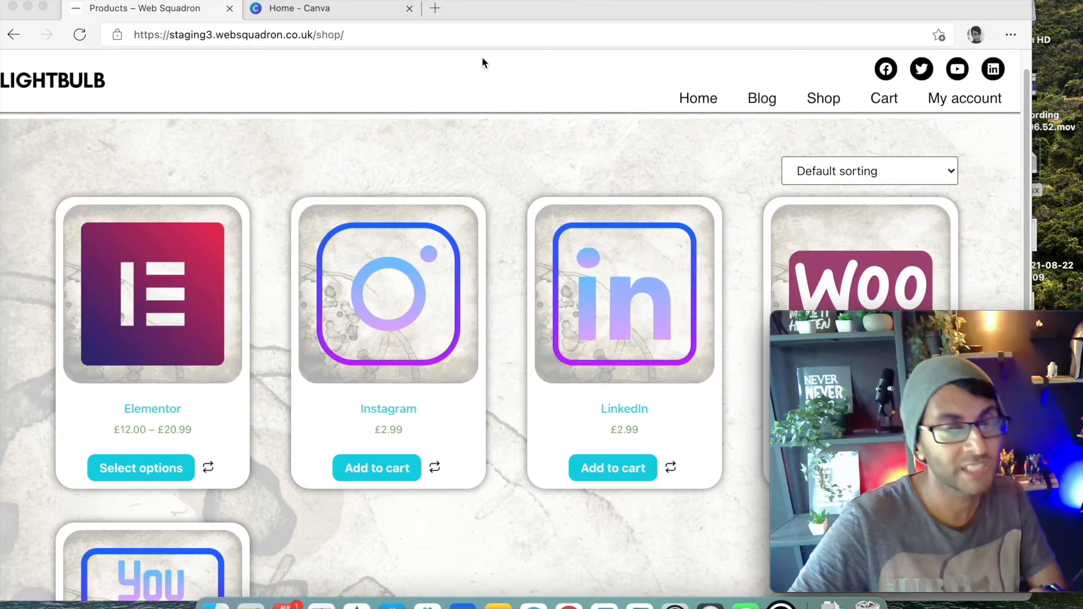
Switch to Canva, create a new blank Logo design and show its margins.
{"action": "left_click", "coordinate": [334, 16]}
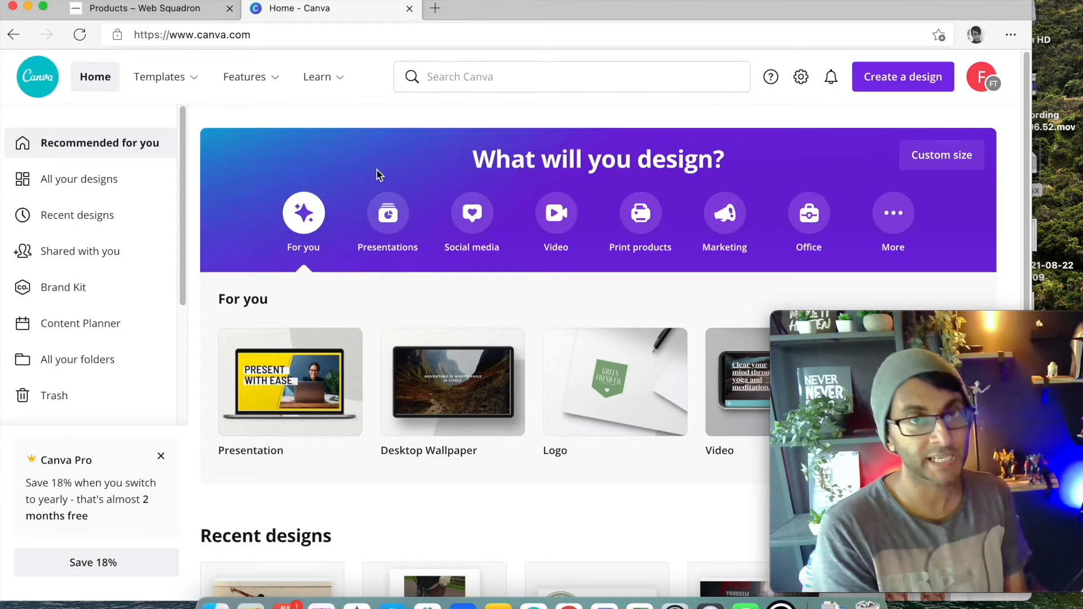
{"action": "left_click", "coordinate": [603, 407]}
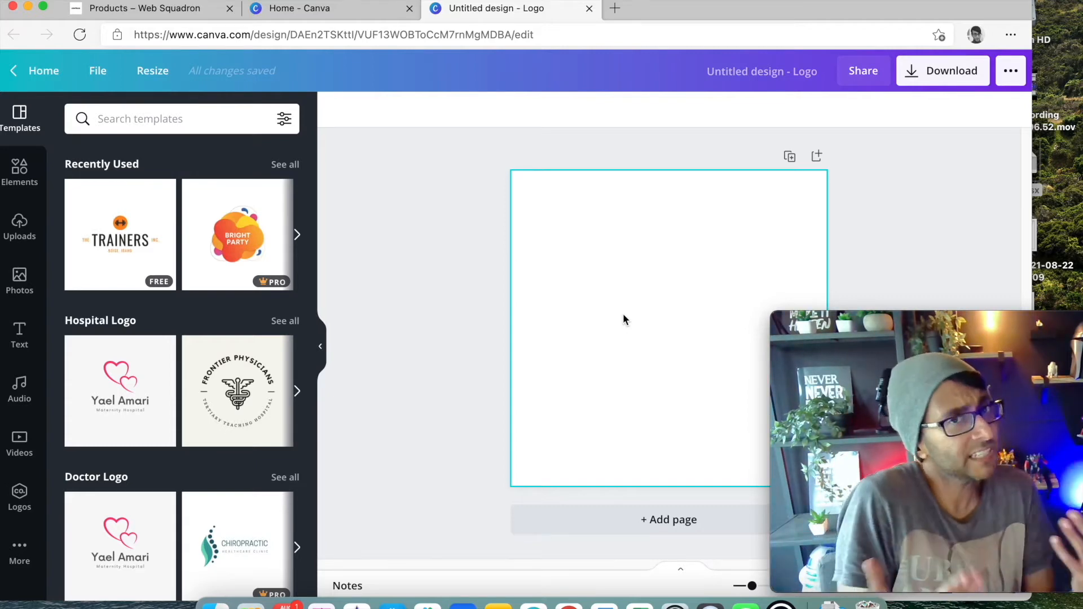
{"action": "left_click", "coordinate": [37, 83]}
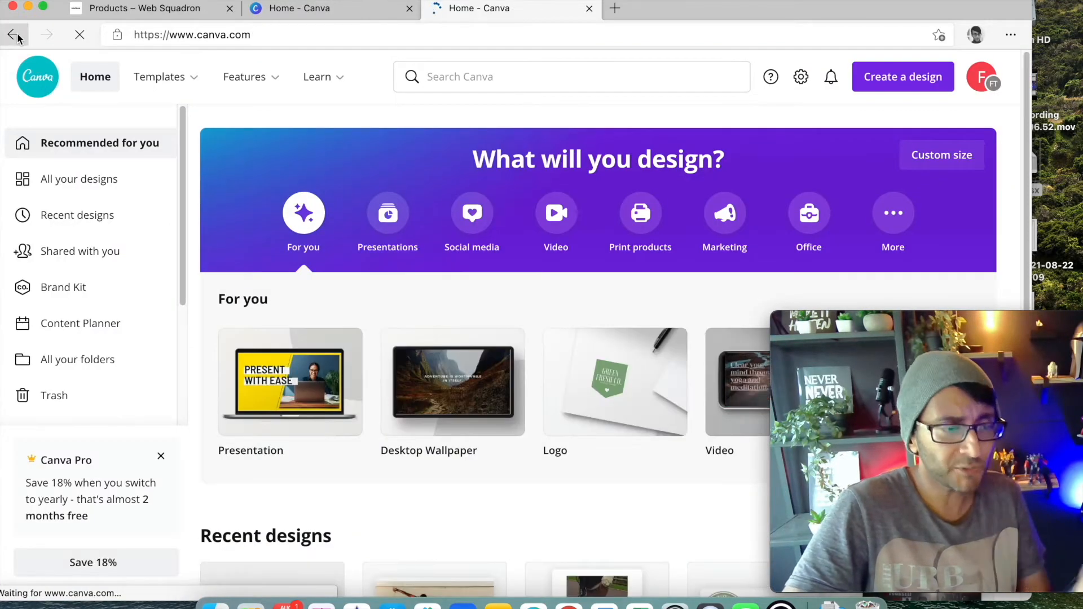
{"action": "left_click", "coordinate": [16, 35]}
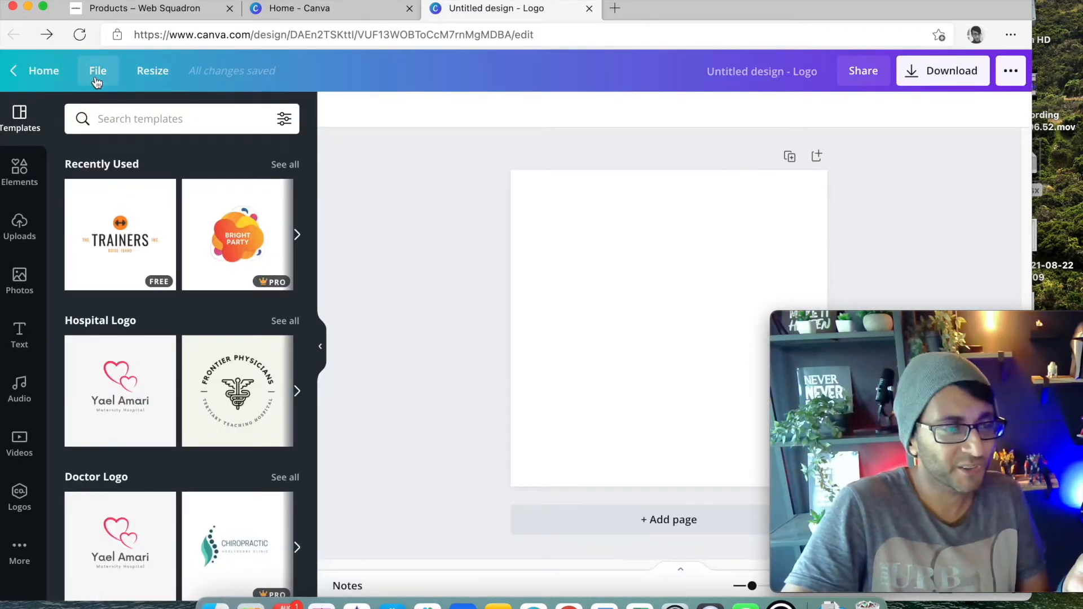
{"action": "left_click", "coordinate": [97, 79]}
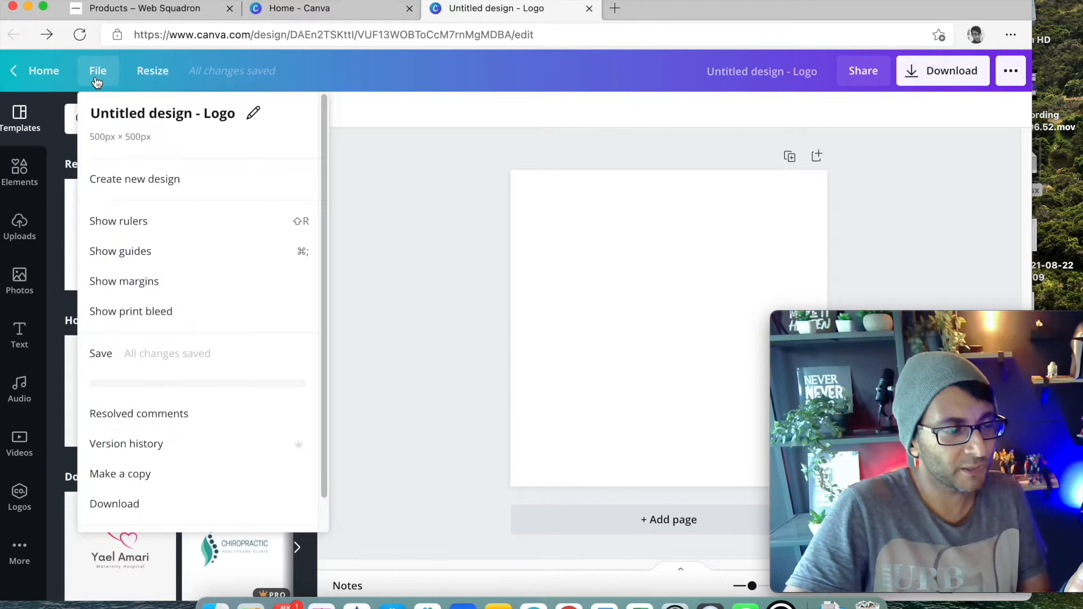
{"action": "left_click", "coordinate": [150, 282]}
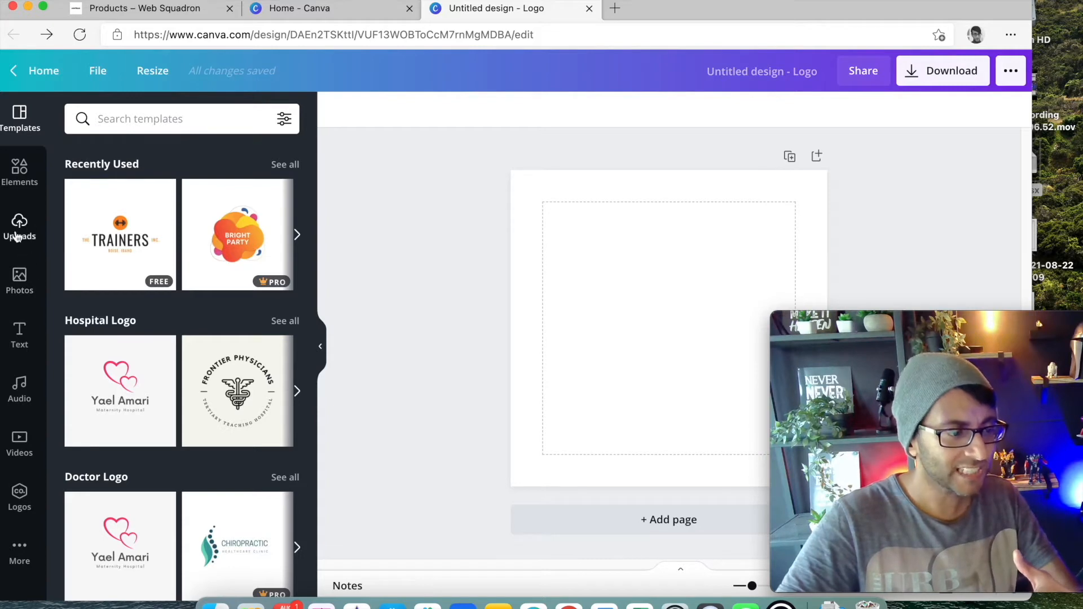
Search the elements for "t shirt" and place the outlined short-sleeve T-shirt graphic on the page.
{"action": "left_click", "coordinate": [20, 172]}
{"action": "left_click", "coordinate": [183, 121]}
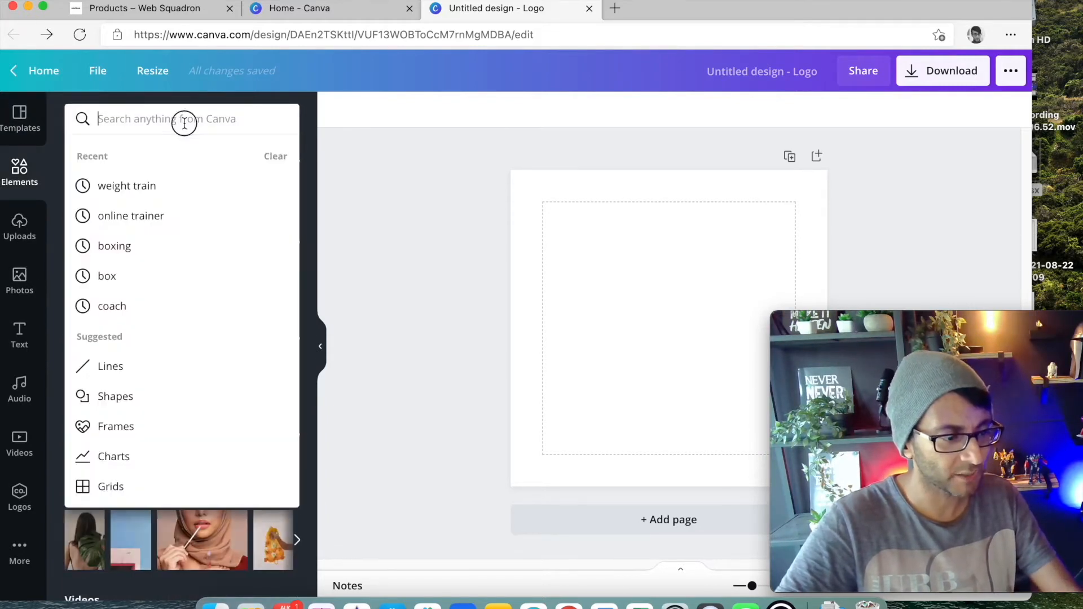
{"action": "type", "text": "t shirt"}
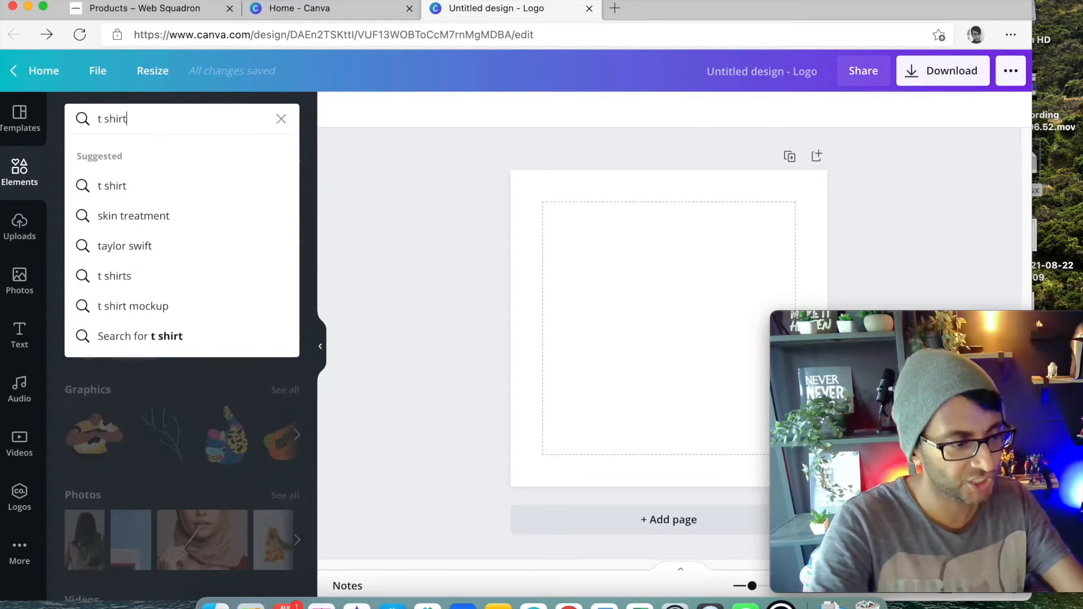
{"action": "key", "text": "Return"}
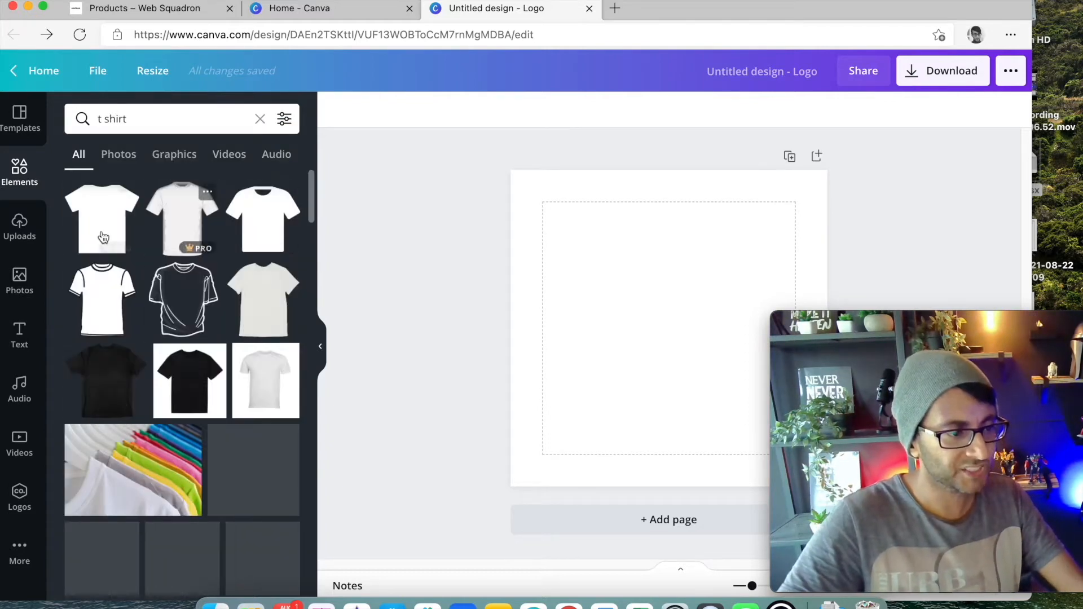
{"action": "left_click_drag", "start_coordinate": [112, 296], "coordinate": [640, 251]}
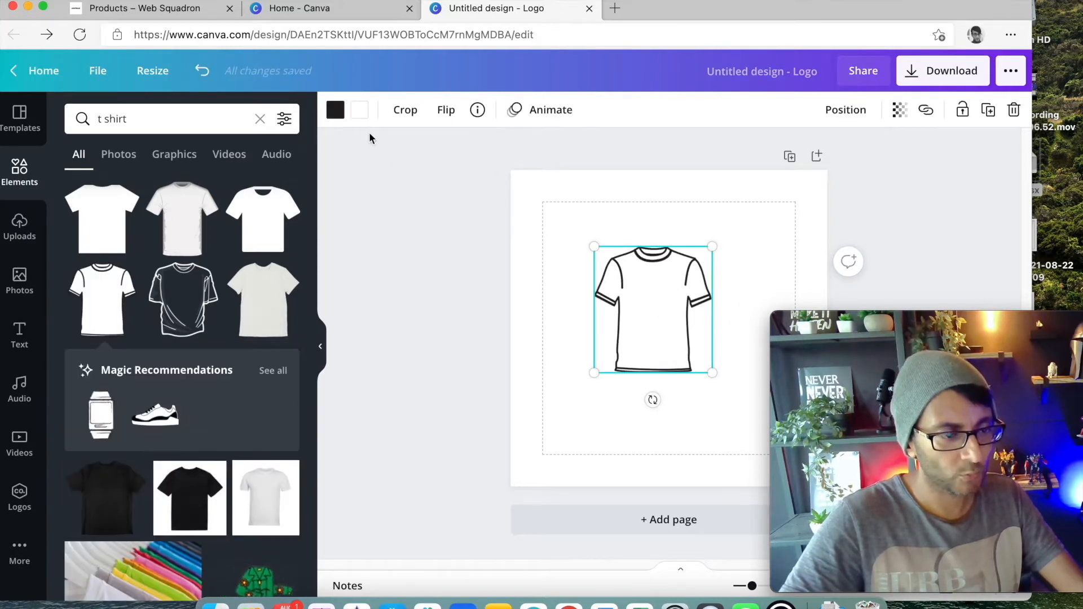
Recolour the T-shirt's black outline red and enlarge the graphic to the full margin height, centred on the page.
{"action": "left_click", "coordinate": [335, 110]}
{"action": "left_click", "coordinate": [80, 361]}
{"action": "left_click_drag", "start_coordinate": [649, 334], "coordinate": [616, 293]}
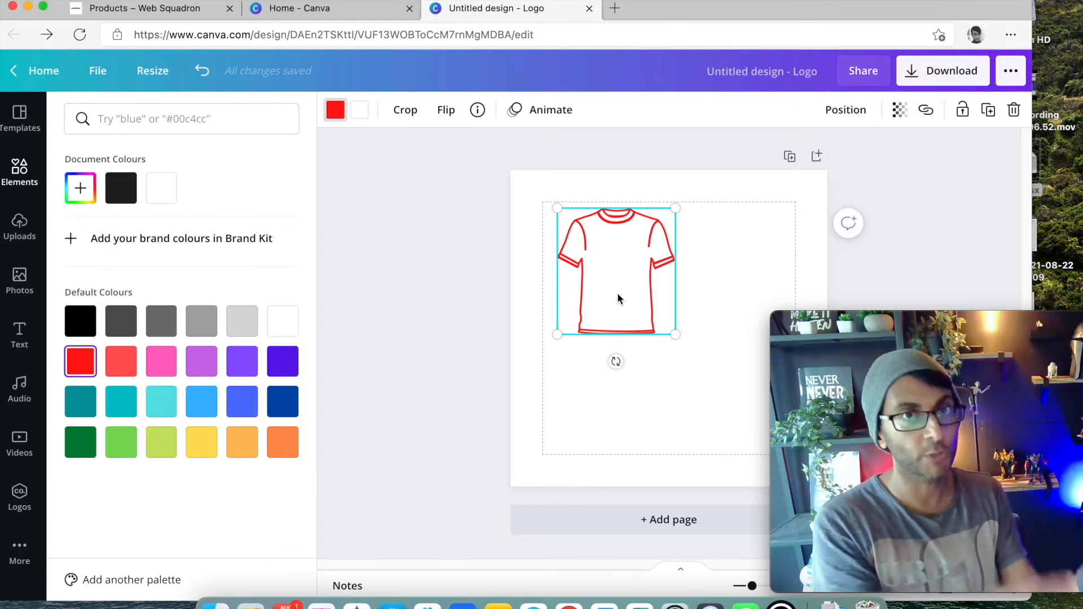
{"action": "left_click_drag", "start_coordinate": [617, 299], "coordinate": [684, 338]}
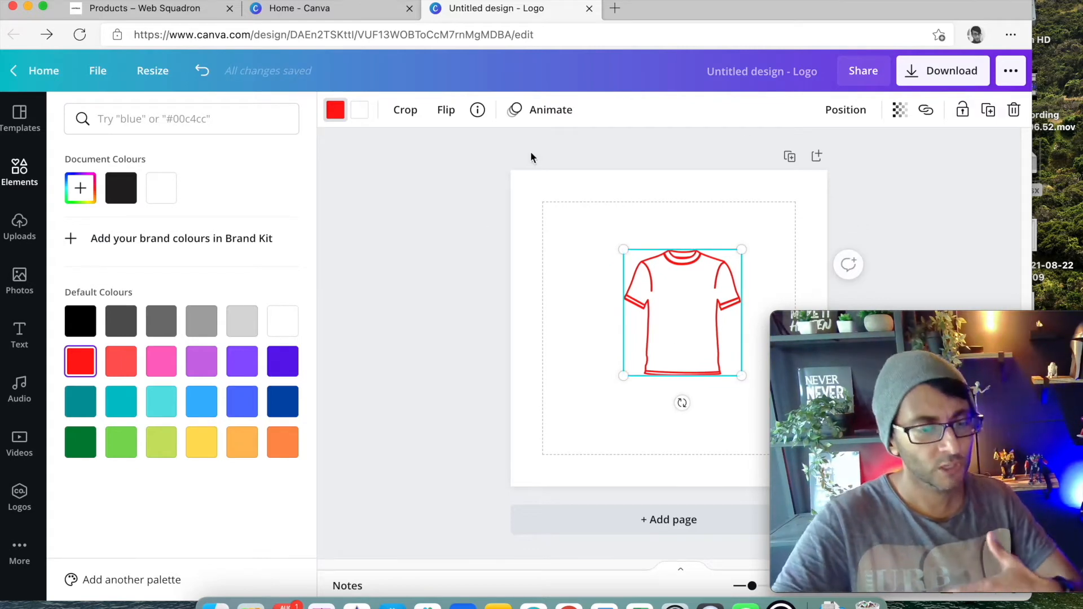
{"action": "left_click_drag", "start_coordinate": [682, 326], "coordinate": [767, 481]}
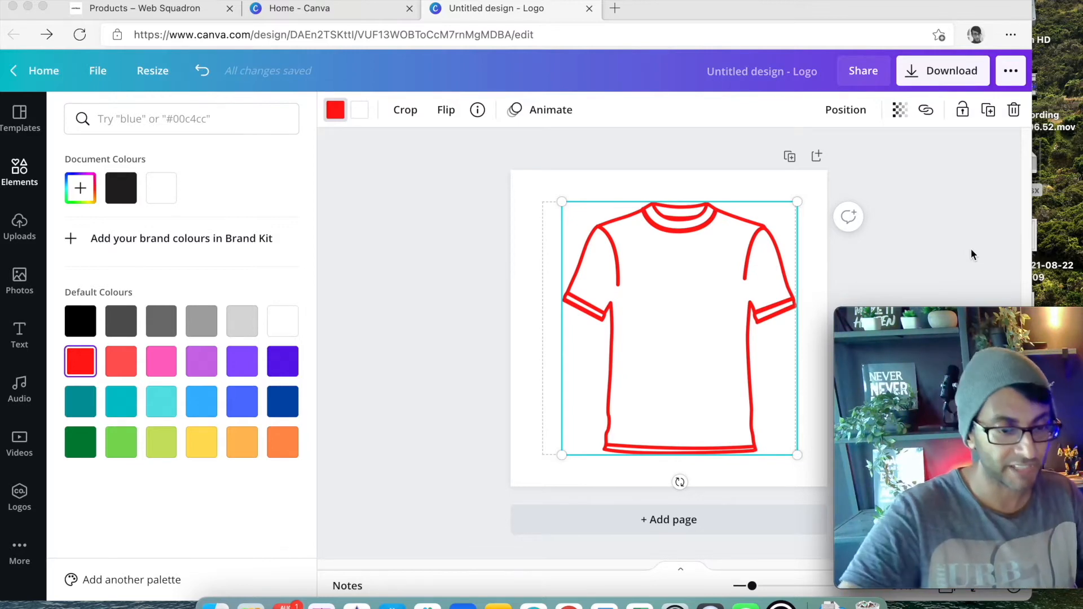
{"action": "left_click_drag", "start_coordinate": [719, 318], "coordinate": [682, 322]}
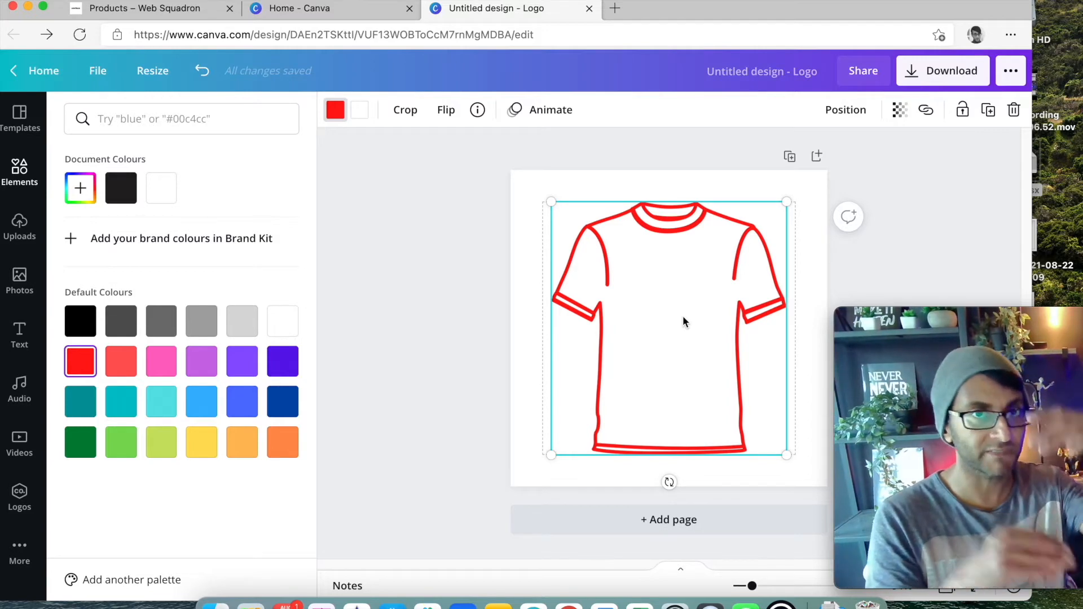
{"action": "left_click", "coordinate": [716, 178]}
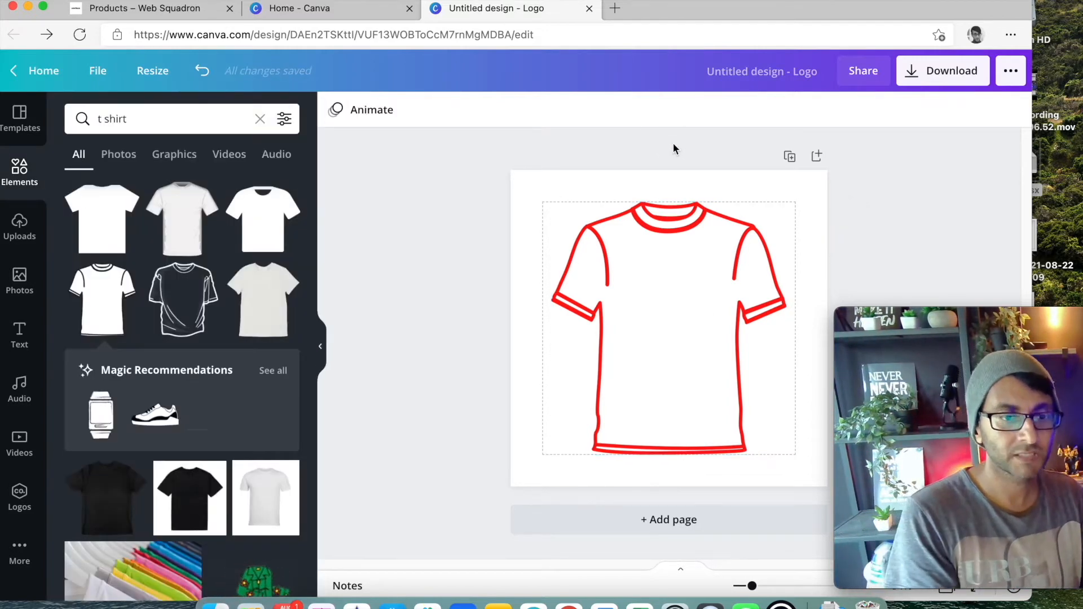
Examine the download options for the design and close them without downloading.
{"action": "left_click", "coordinate": [909, 84]}
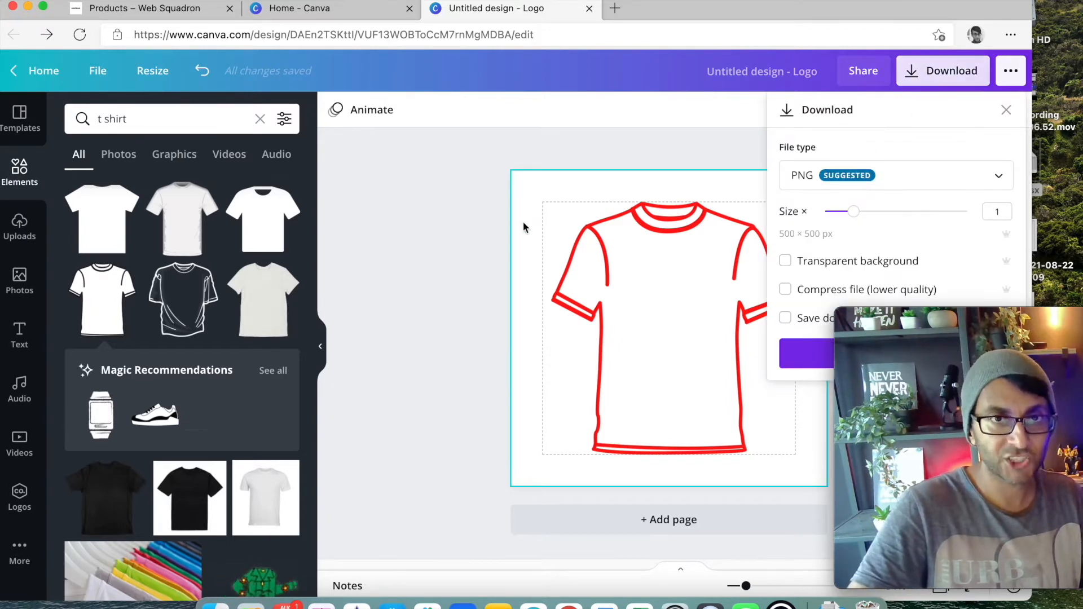
{"action": "left_click", "coordinate": [416, 218]}
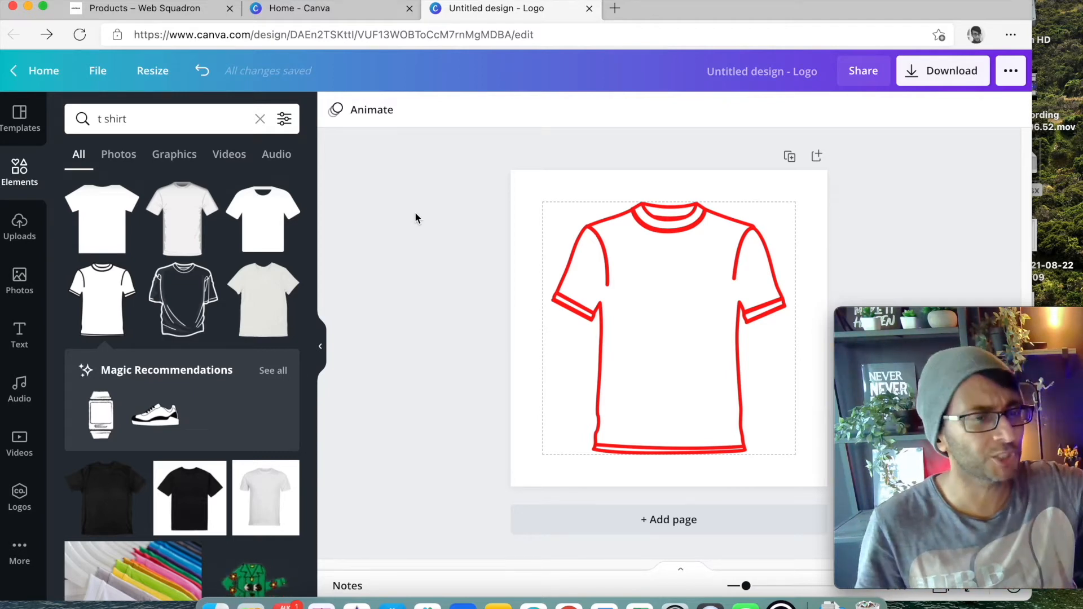
Replace the red outlined T-shirt with the plain black T-shirt photo and enlarge it to the full margin height.
{"action": "left_click", "coordinate": [649, 367]}
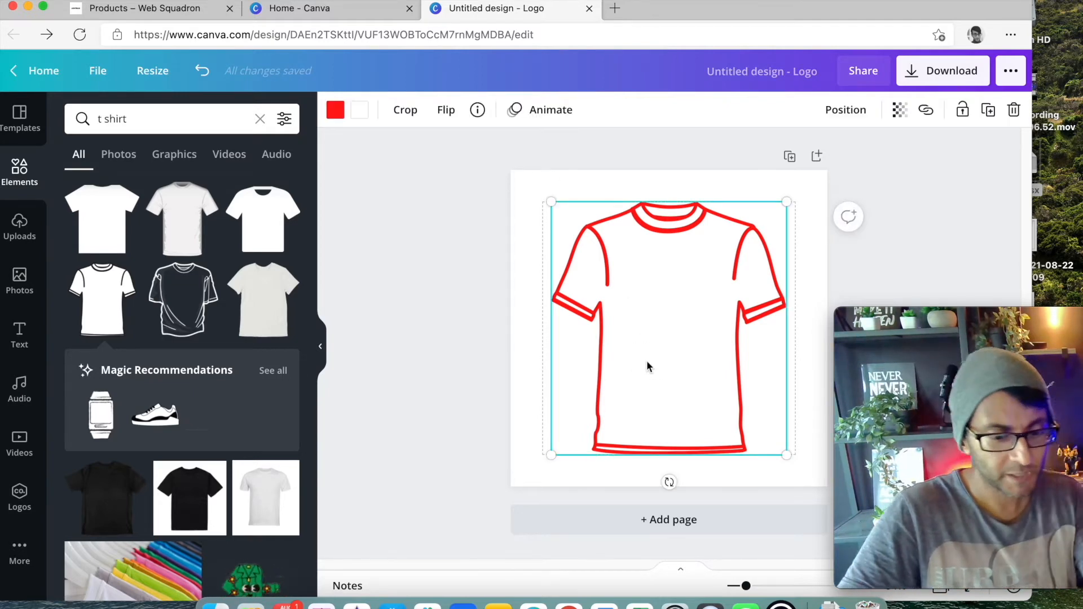
{"action": "key", "text": "Delete"}
{"action": "left_click_drag", "start_coordinate": [107, 487], "coordinate": [698, 340]}
{"action": "left_click_drag", "start_coordinate": [795, 433], "coordinate": [807, 467]}
{"action": "left_click_drag", "start_coordinate": [709, 402], "coordinate": [709, 403]}
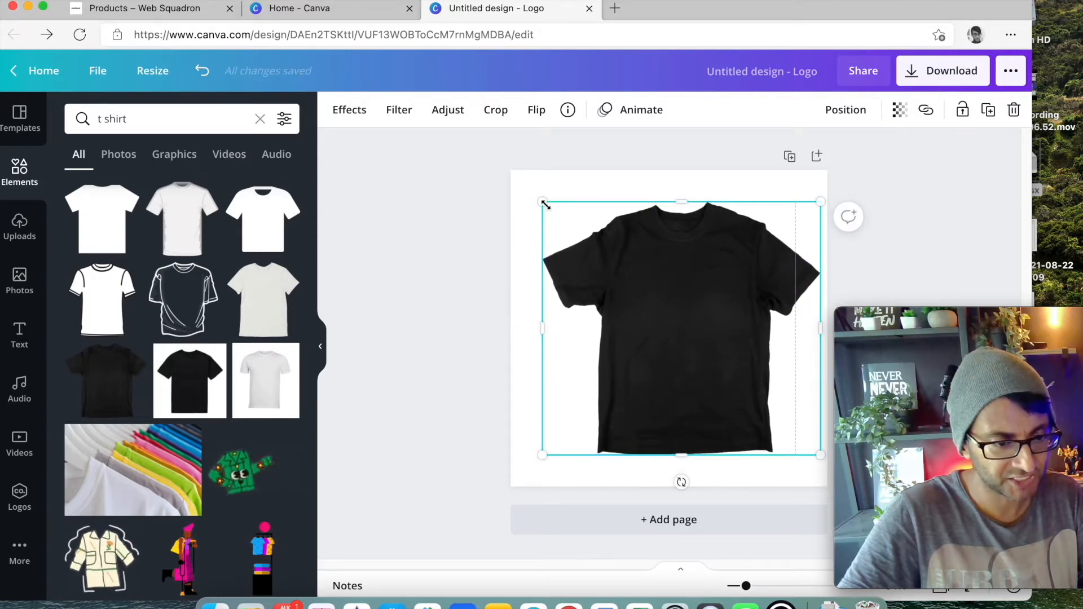
Shrink the black T-shirt to fit the width between the margins and centre it on the page.
{"action": "left_click", "coordinate": [544, 170]}
{"action": "left_click", "coordinate": [672, 283]}
{"action": "left_click_drag", "start_coordinate": [816, 207], "coordinate": [795, 203]}
{"action": "left_click_drag", "start_coordinate": [710, 290], "coordinate": [707, 289]}
{"action": "left_click", "coordinate": [573, 172]}
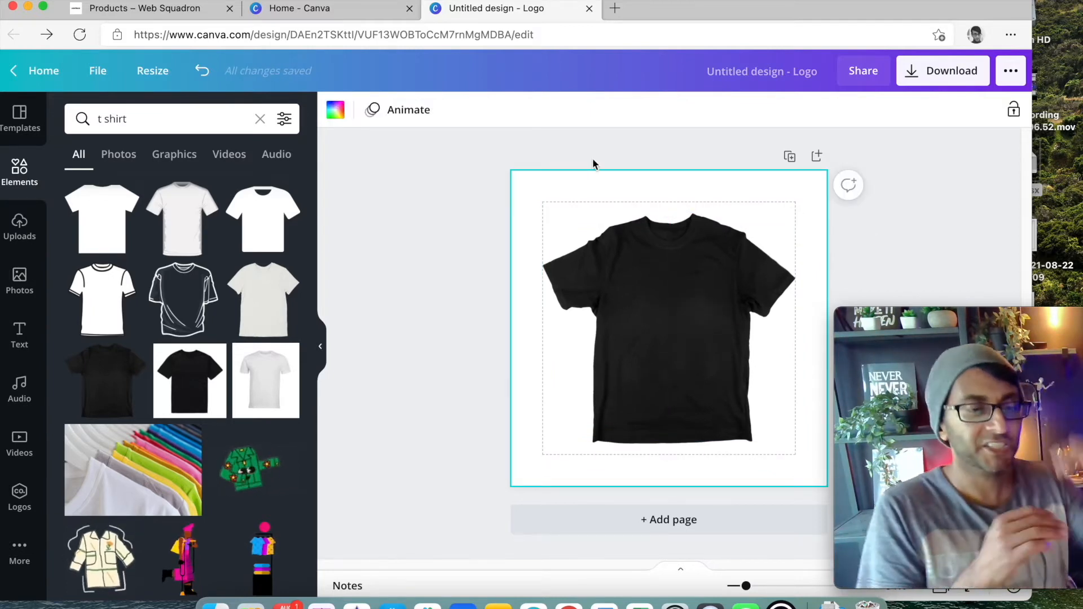
{"action": "left_click_drag", "start_coordinate": [658, 261], "coordinate": [666, 299]}
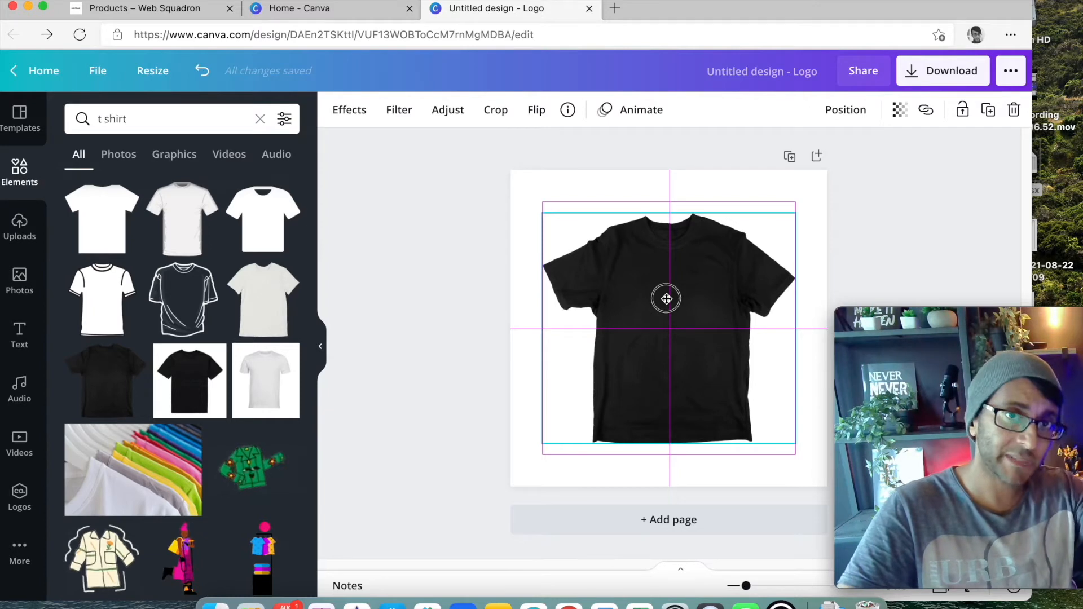
{"action": "left_click", "coordinate": [448, 231]}
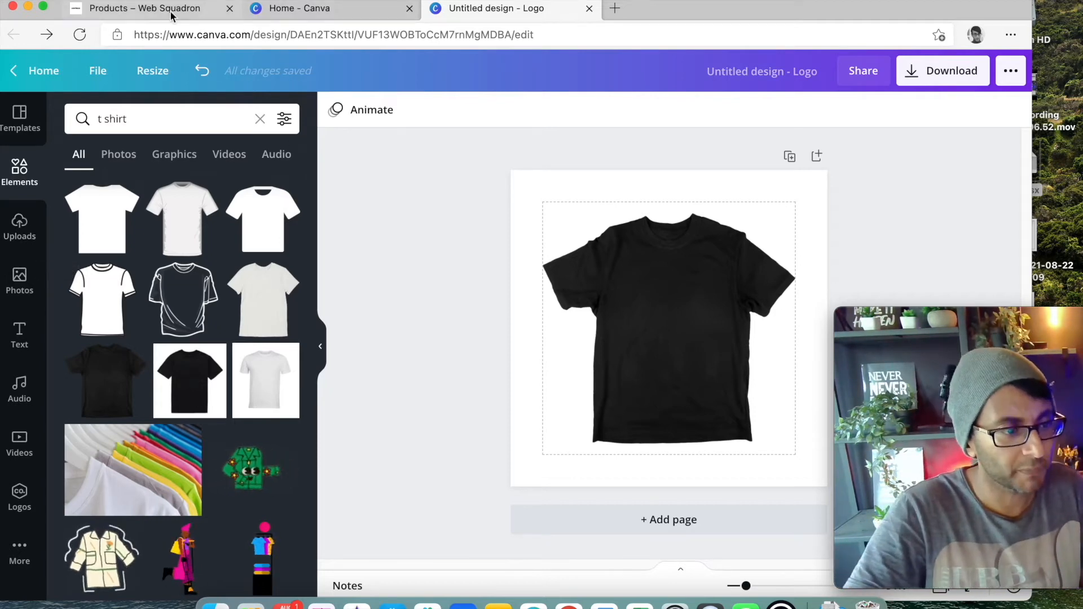
Switch to the sample shop page to compare its product images, and return to the Canva logo design.
{"action": "left_click", "coordinate": [208, 9]}
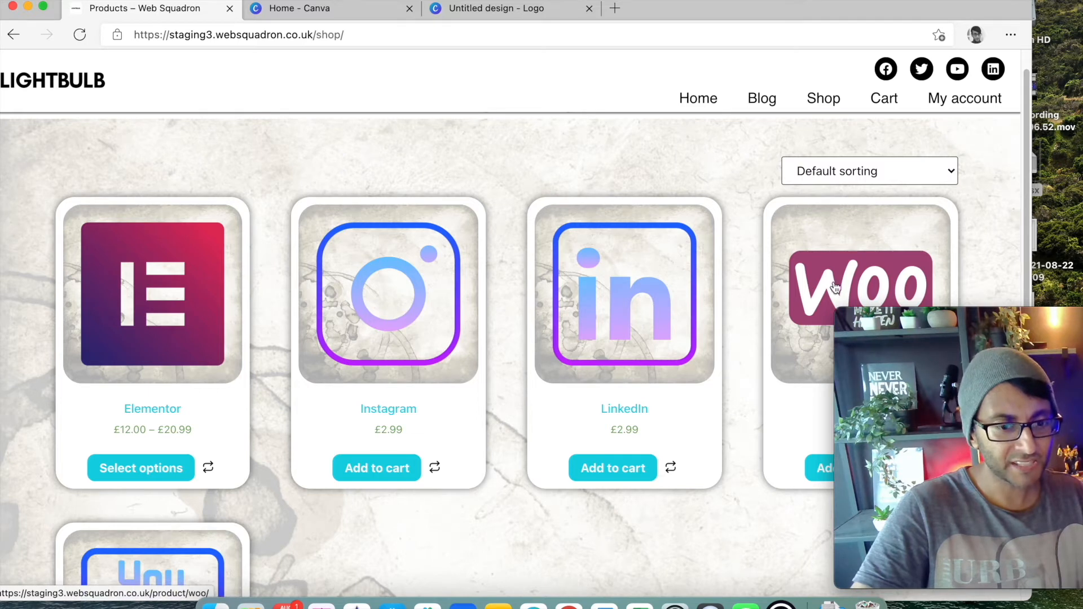
{"action": "scroll", "coordinate": [861, 279], "scroll_direction": "down", "scroll_amount": 1}
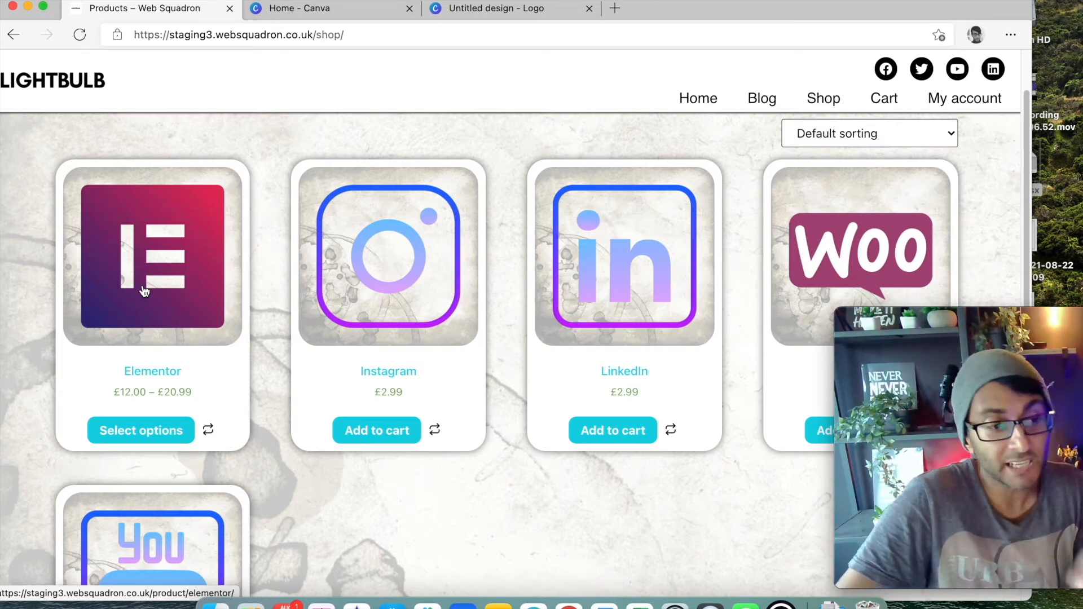
{"action": "left_click", "coordinate": [483, 8]}
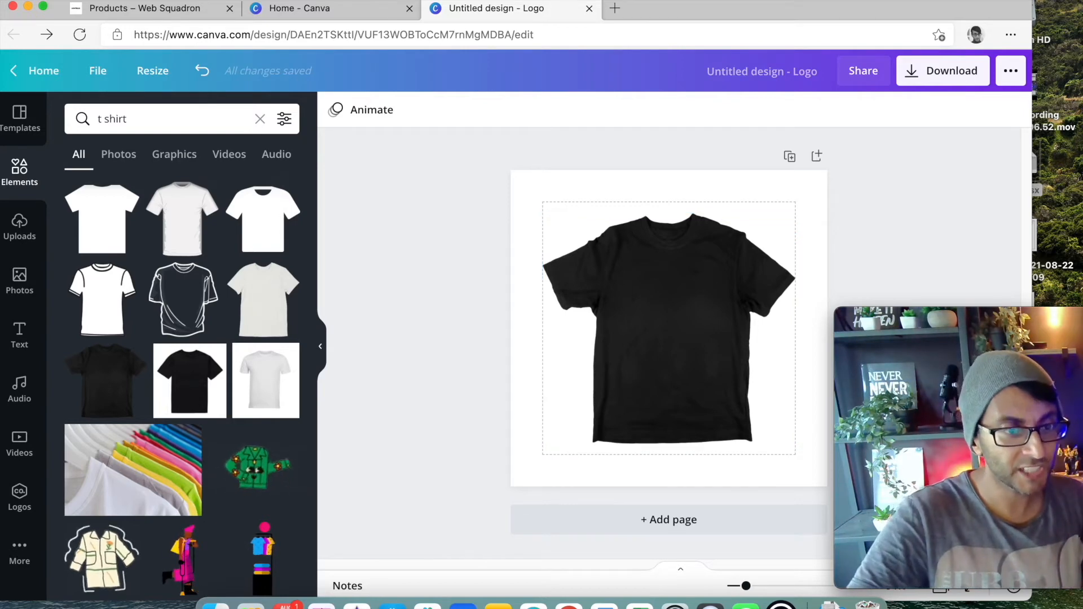
{"action": "left_click", "coordinate": [337, 11]}
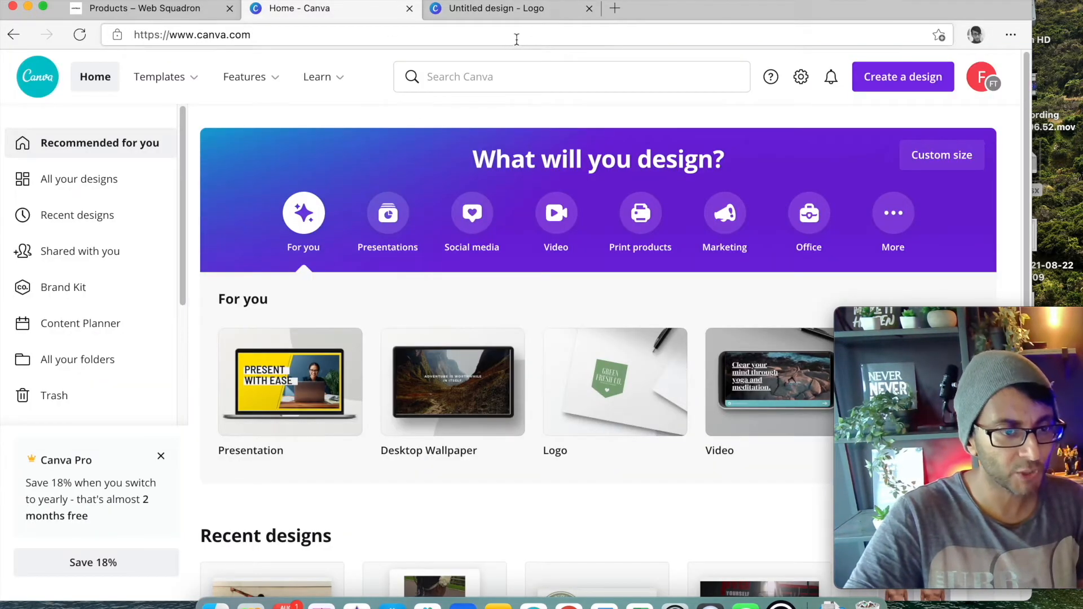
{"action": "left_click", "coordinate": [496, 8]}
Delete the black T-shirt and place the trending photo of the woman in an orange headwrap on the page.
{"action": "left_click", "coordinate": [624, 314]}
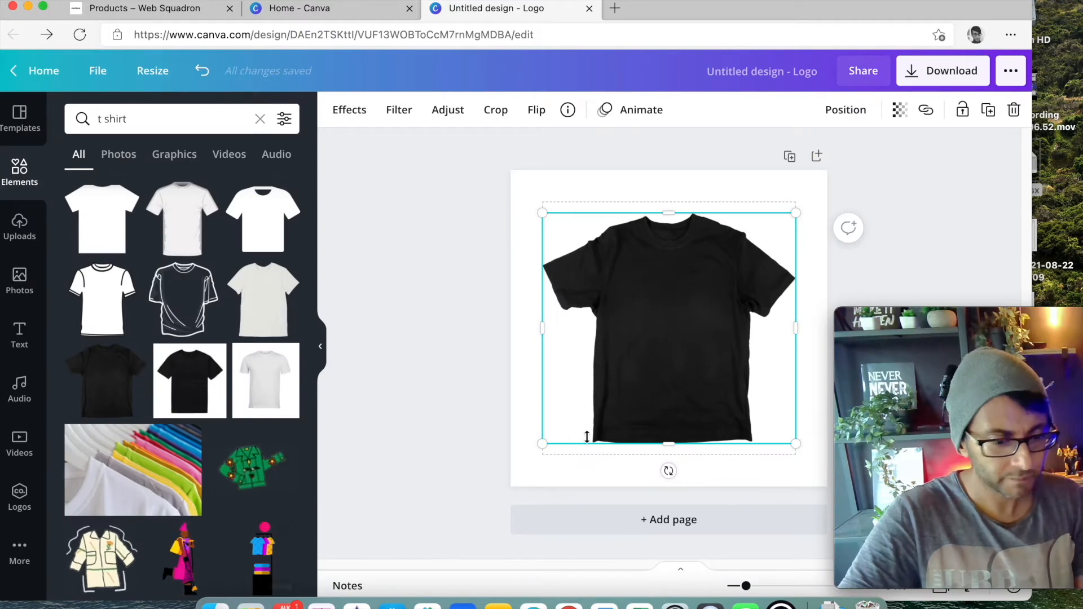
{"action": "key", "text": "Delete"}
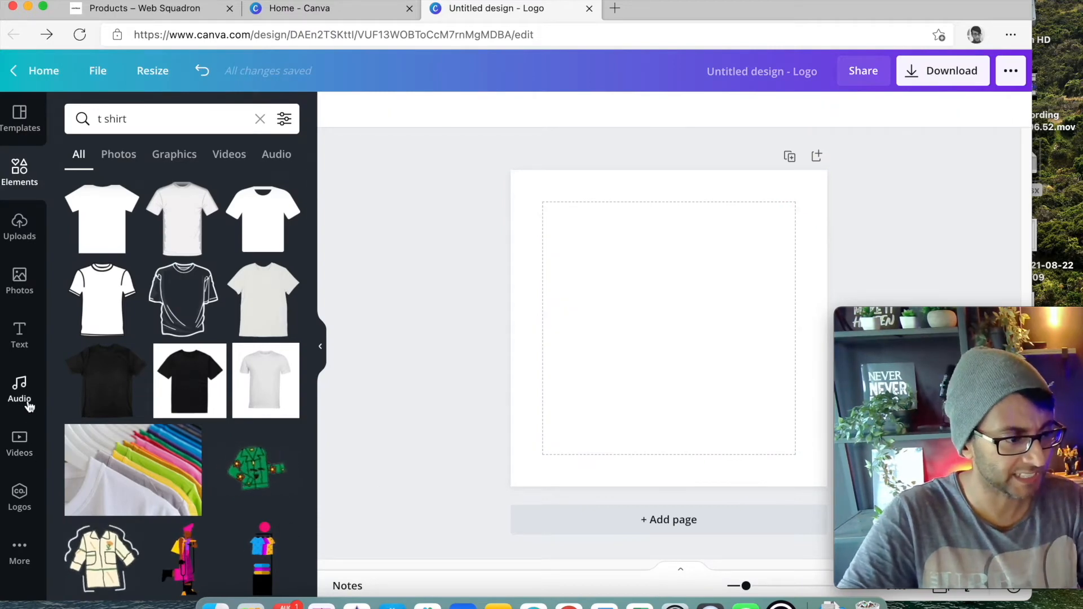
{"action": "left_click", "coordinate": [20, 279]}
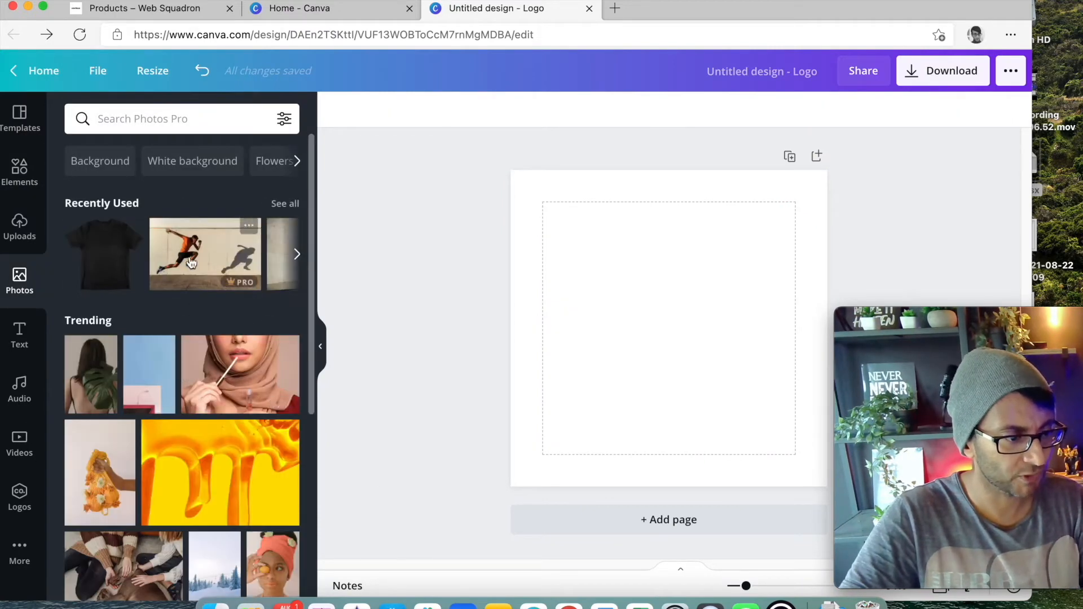
{"action": "left_click", "coordinate": [83, 396]}
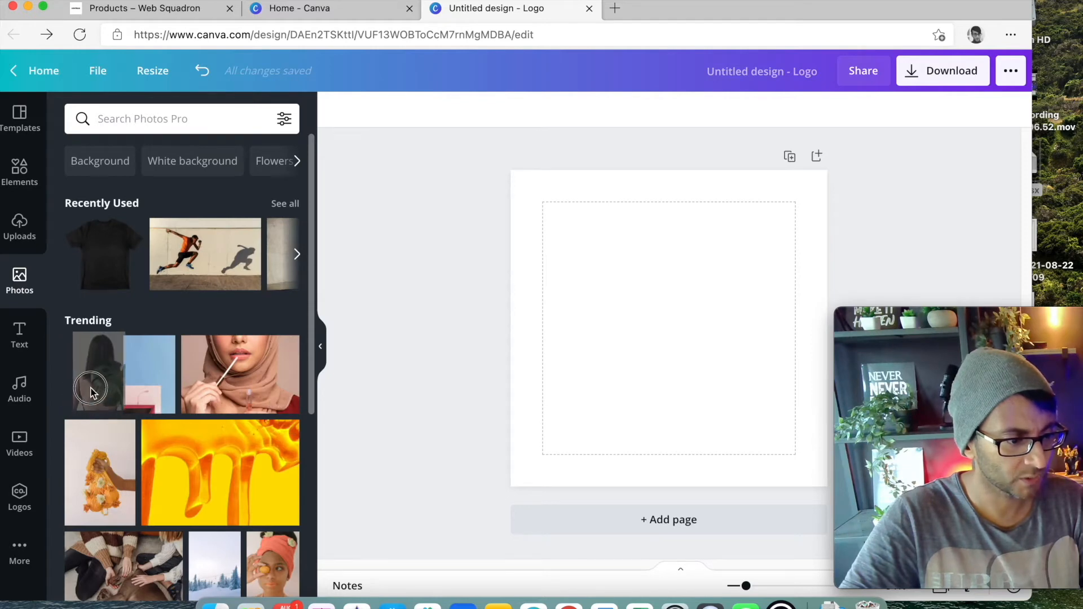
{"action": "scroll", "coordinate": [257, 564], "scroll_direction": "down", "scroll_amount": 10}
{"action": "scroll", "coordinate": [175, 350], "scroll_direction": "up", "scroll_amount": 3}
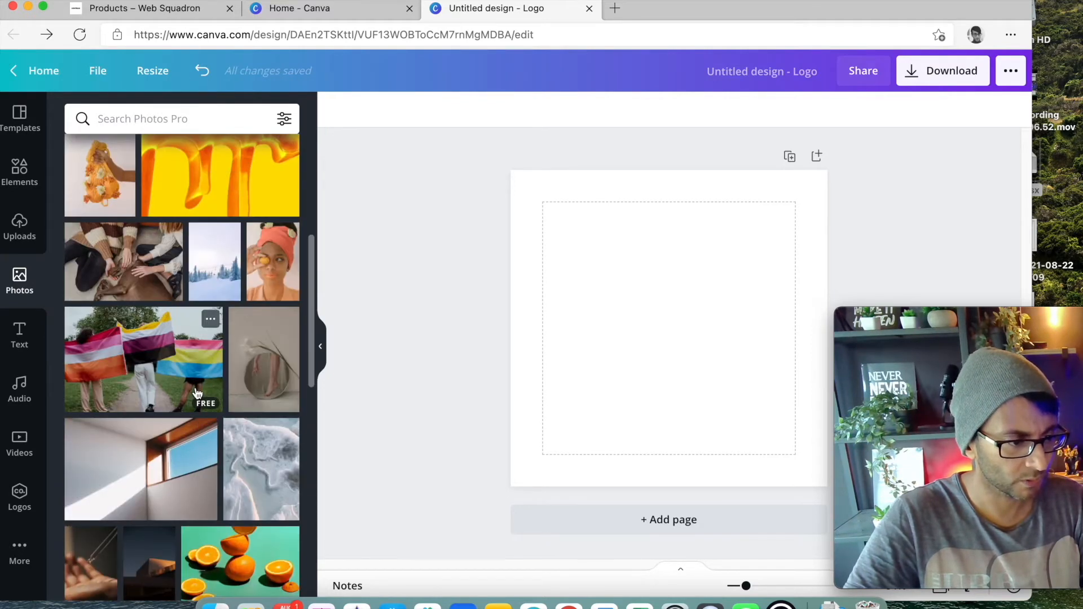
{"action": "left_click_drag", "start_coordinate": [271, 261], "coordinate": [599, 243]}
Enlarge the headwrap photo within the margins, centred horizontally with its lower edge on the bottom margin line.
{"action": "left_click_drag", "start_coordinate": [663, 454], "coordinate": [669, 421]}
{"action": "left_click_drag", "start_coordinate": [675, 359], "coordinate": [653, 390]}
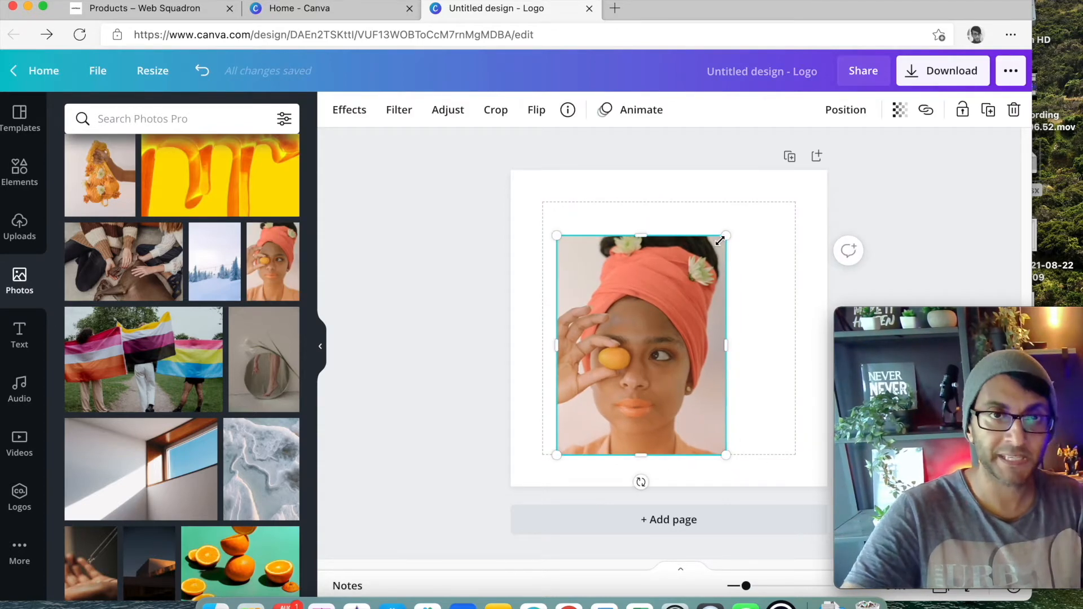
{"action": "left_click_drag", "start_coordinate": [726, 235], "coordinate": [777, 225]}
{"action": "left_click_drag", "start_coordinate": [736, 282], "coordinate": [751, 287]}
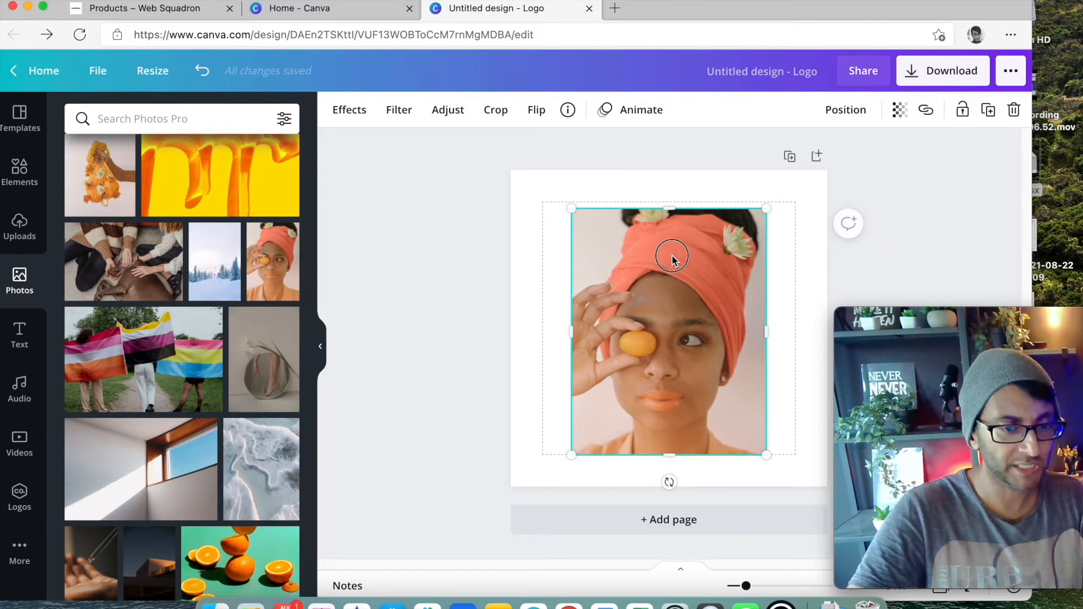
Enlarge the headwrap photo to fill the full height between the margins and centre it horizontally on the page.
{"action": "left_click_drag", "start_coordinate": [765, 454], "coordinate": [770, 455]}
{"action": "left_click_drag", "start_coordinate": [702, 375], "coordinate": [699, 374]}
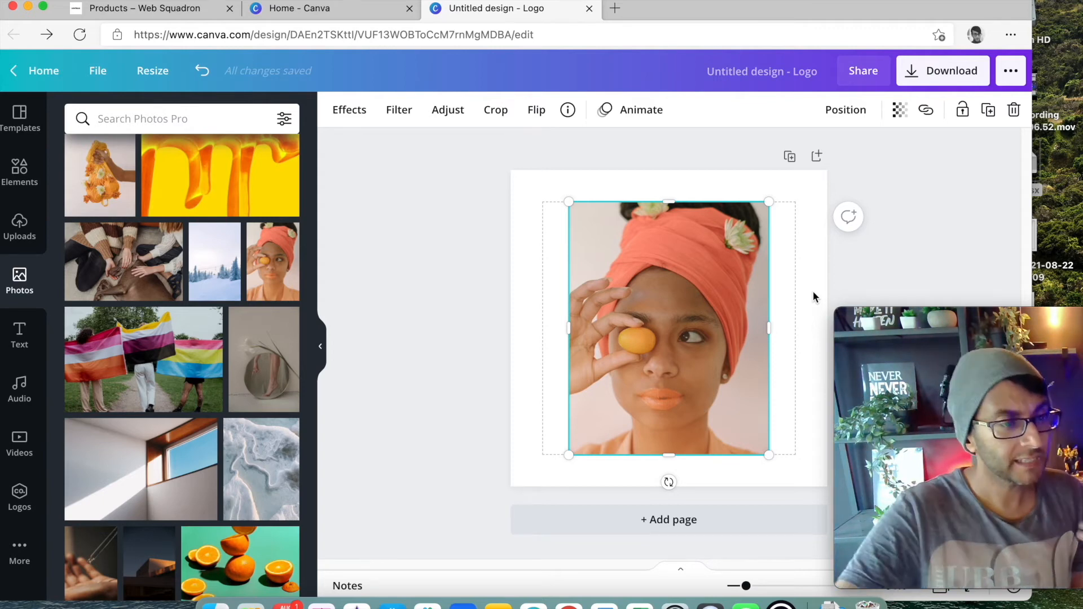
Switch to the sample shop site and open its WordPress Media Library at wp-admin/upload.php.
{"action": "left_click", "coordinate": [326, 11]}
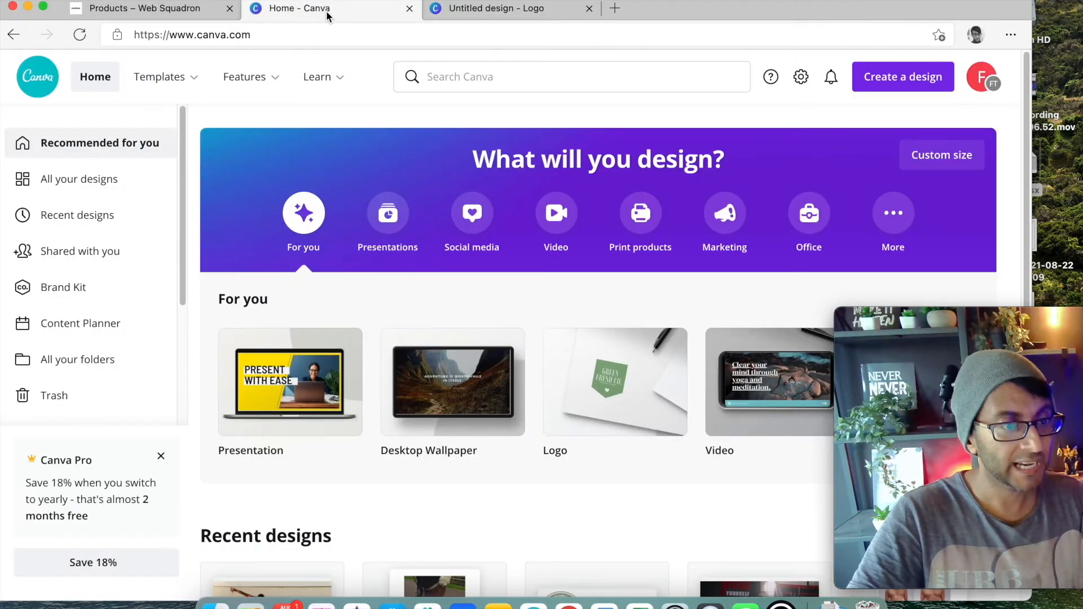
{"action": "left_click", "coordinate": [177, 9]}
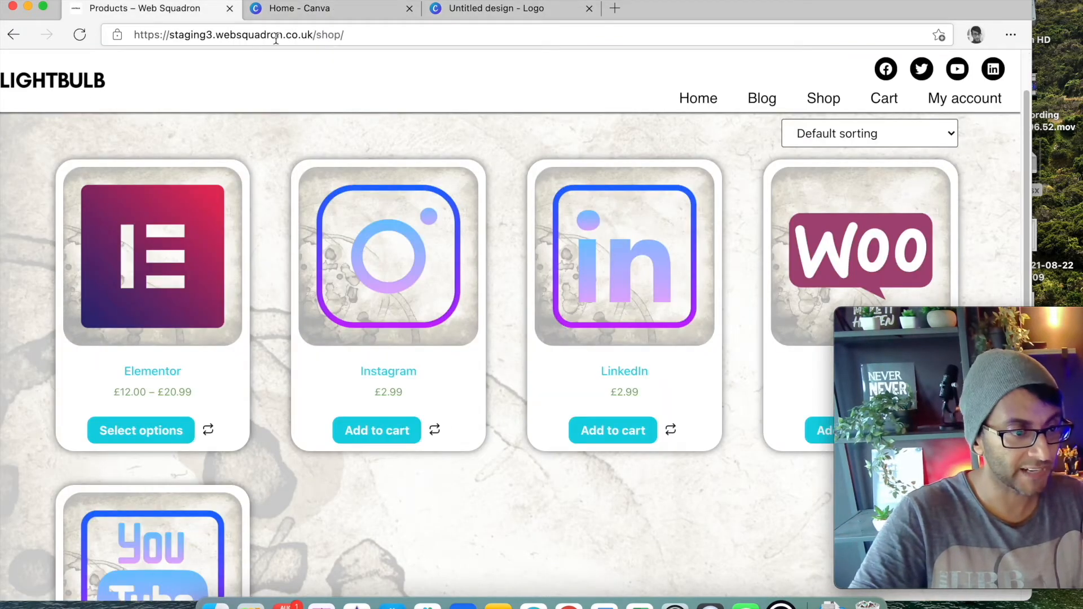
{"action": "left_click", "coordinate": [336, 35]}
{"action": "left_click", "coordinate": [419, 38]}
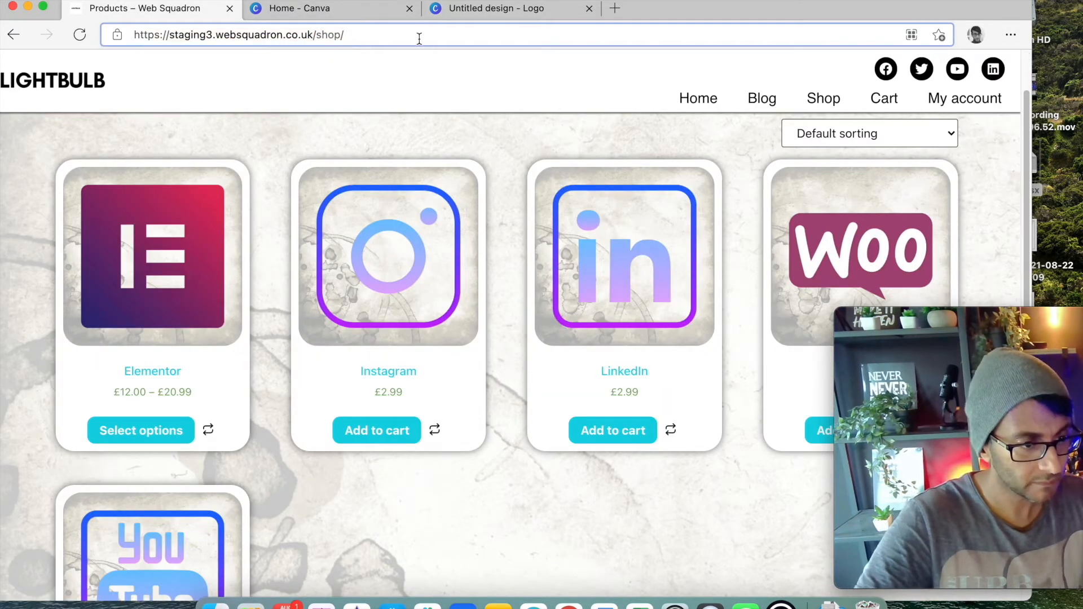
{"action": "key", "text": "BackSpace"}
{"action": "key", "text": "BackSpace"}
{"action": "key", "text": "BackSpace"}
{"action": "key", "text": "BackSpace"}
{"action": "key", "text": "BackSpace"}
{"action": "type", "text": "wp-a"}
{"action": "key", "text": "Return"}
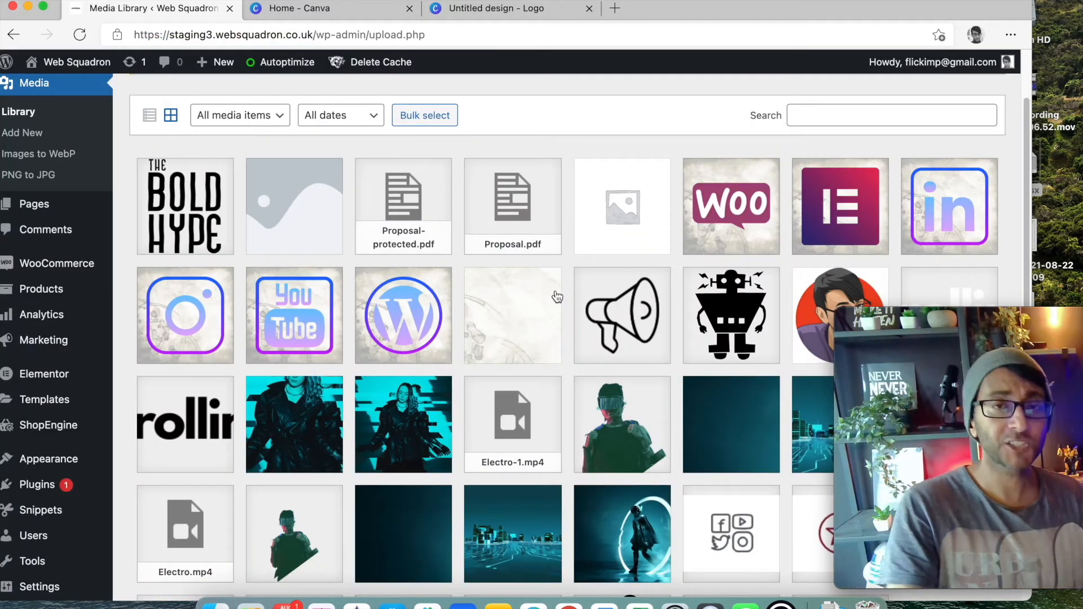
Check the pixel dimensions of the Woo product image and its neighbouring product images in their attachment details.
{"action": "left_click", "coordinate": [739, 227]}
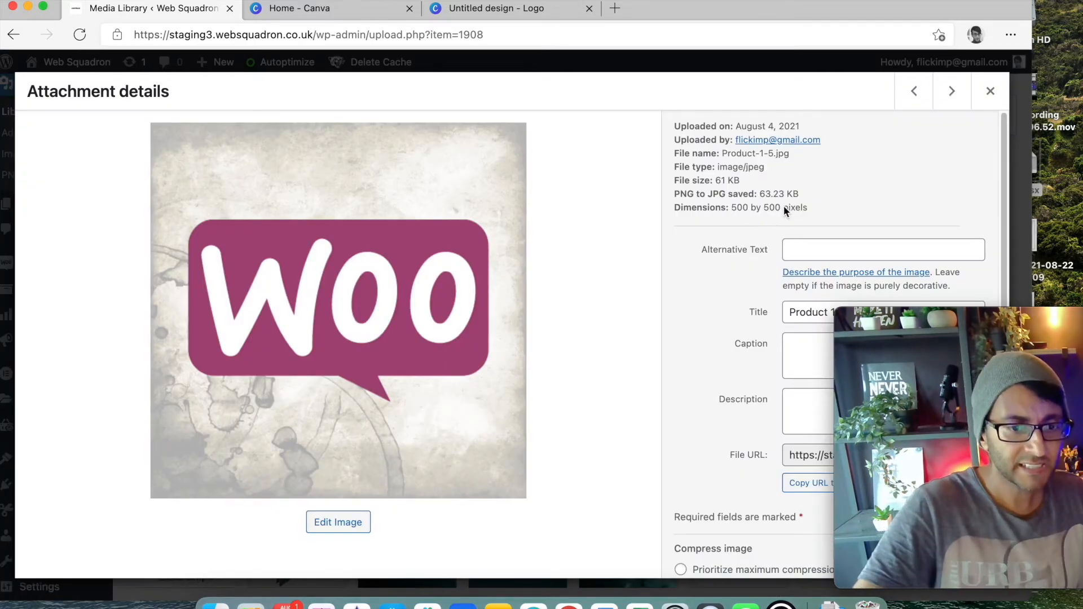
{"action": "left_click", "coordinate": [951, 92]}
{"action": "left_click", "coordinate": [951, 93]}
{"action": "left_click", "coordinate": [912, 95]}
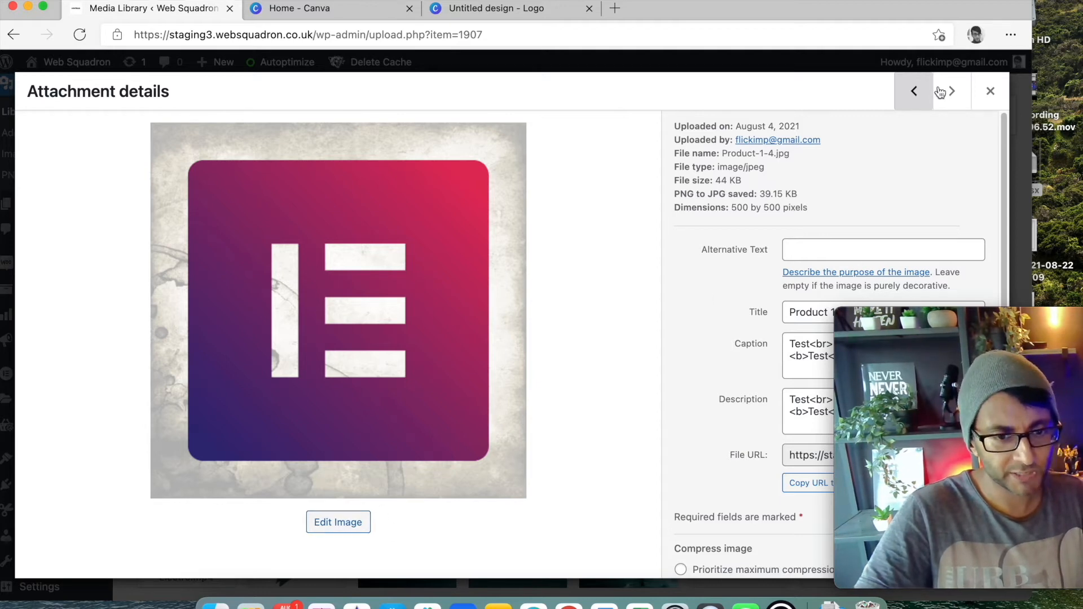
{"action": "left_click", "coordinate": [988, 92]}
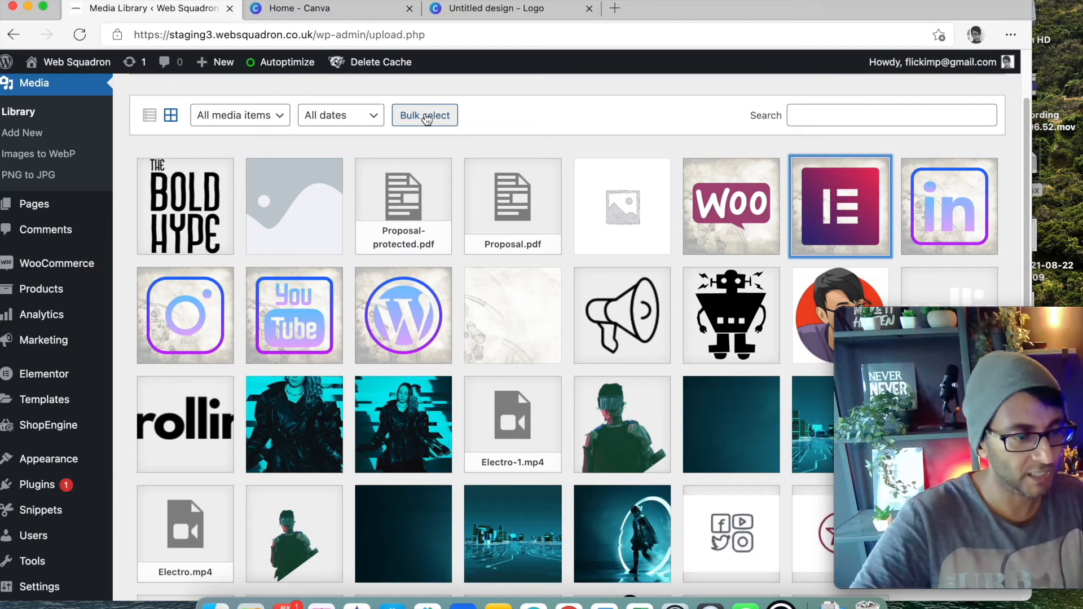
Upload Temp (17).png from the Downloads folder to the Media Library.
{"action": "scroll", "coordinate": [410, 226], "scroll_direction": "up", "scroll_amount": 3}
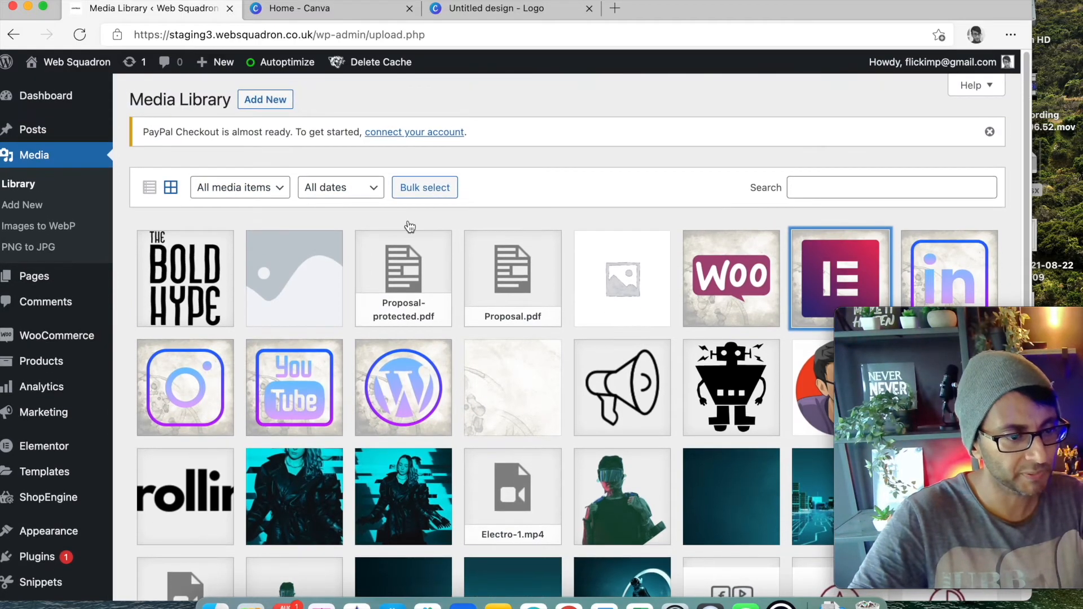
{"action": "left_click", "coordinate": [265, 100]}
{"action": "left_click", "coordinate": [565, 255]}
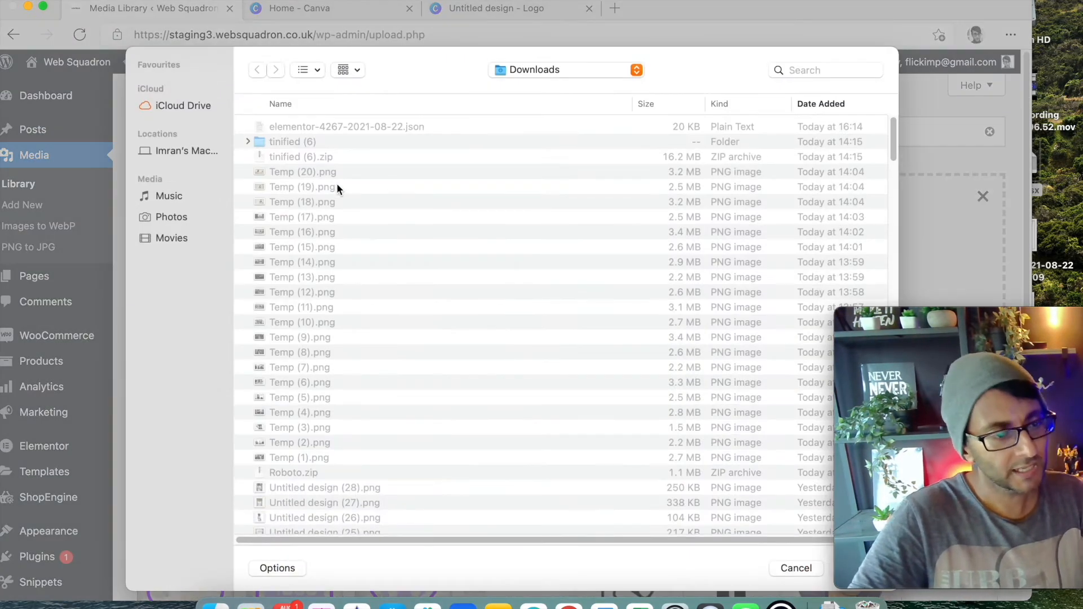
{"action": "double_click", "coordinate": [327, 218]}
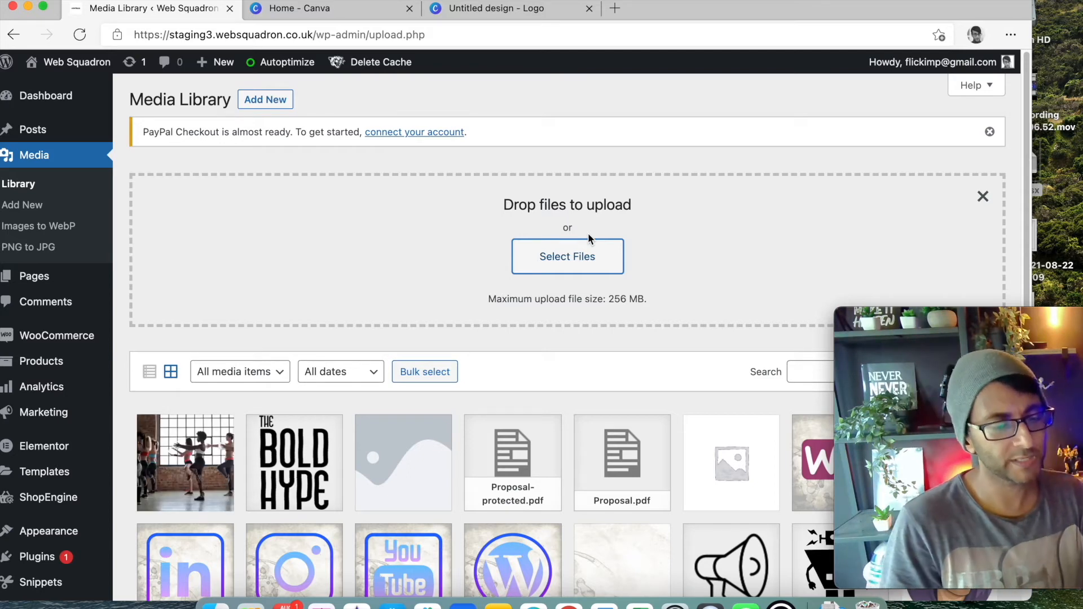
Scale the uploaded gym photo to 889 × 500 pixels and return to its attachment details.
{"action": "left_click", "coordinate": [180, 460]}
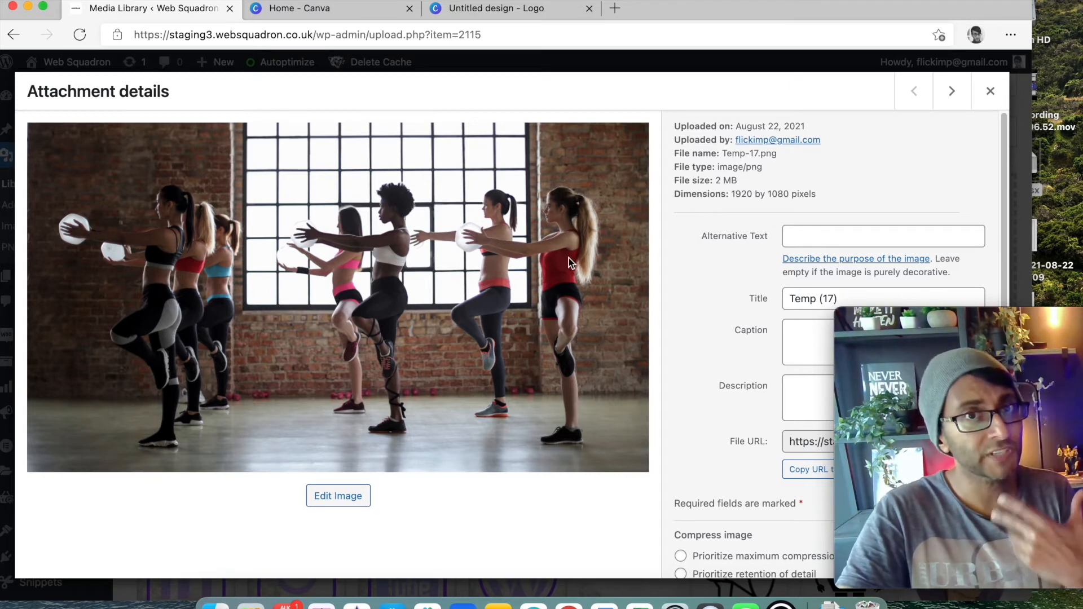
{"action": "left_click", "coordinate": [355, 499]}
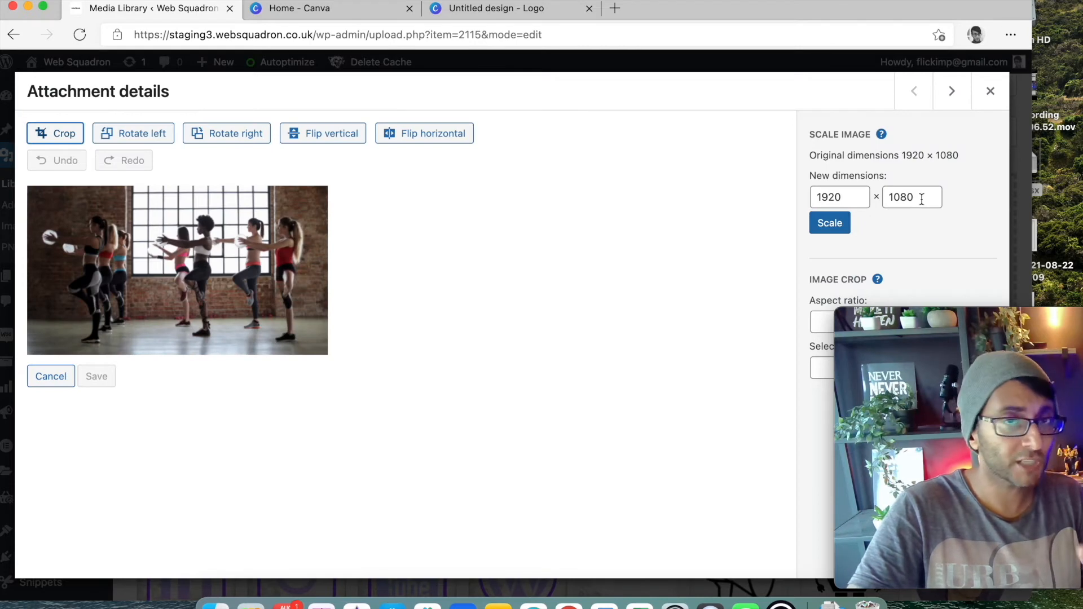
{"action": "left_click_drag", "start_coordinate": [924, 198], "coordinate": [871, 196]}
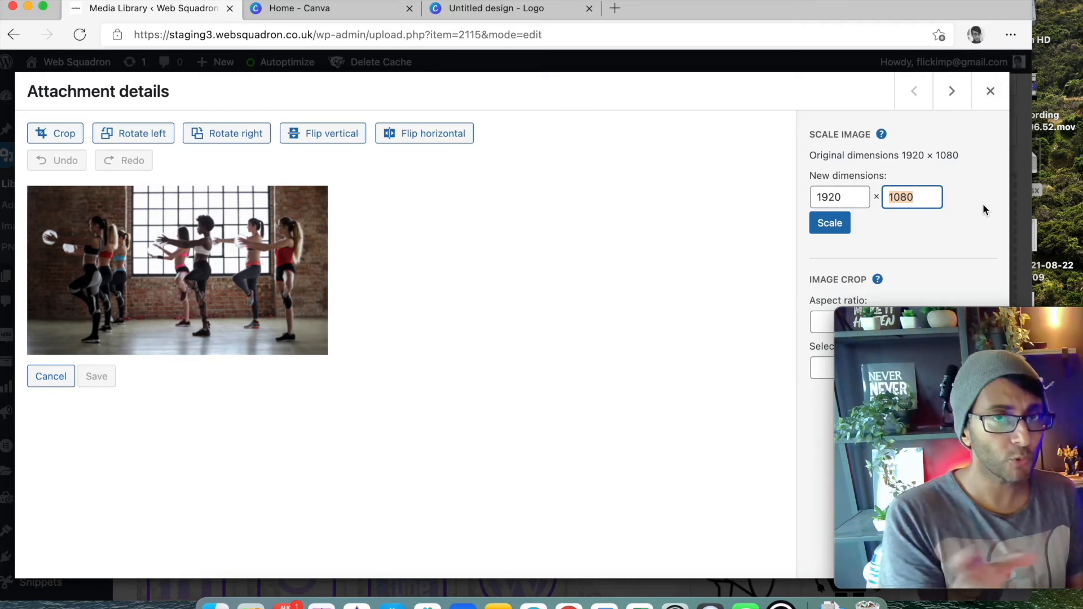
{"action": "type", "text": "500"}
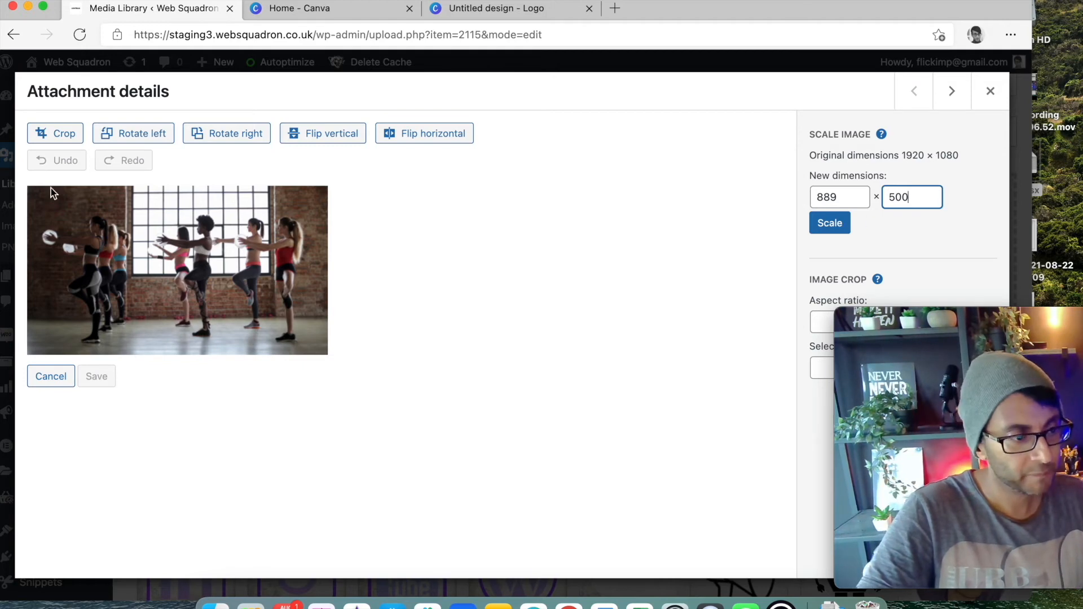
{"action": "left_click", "coordinate": [832, 225]}
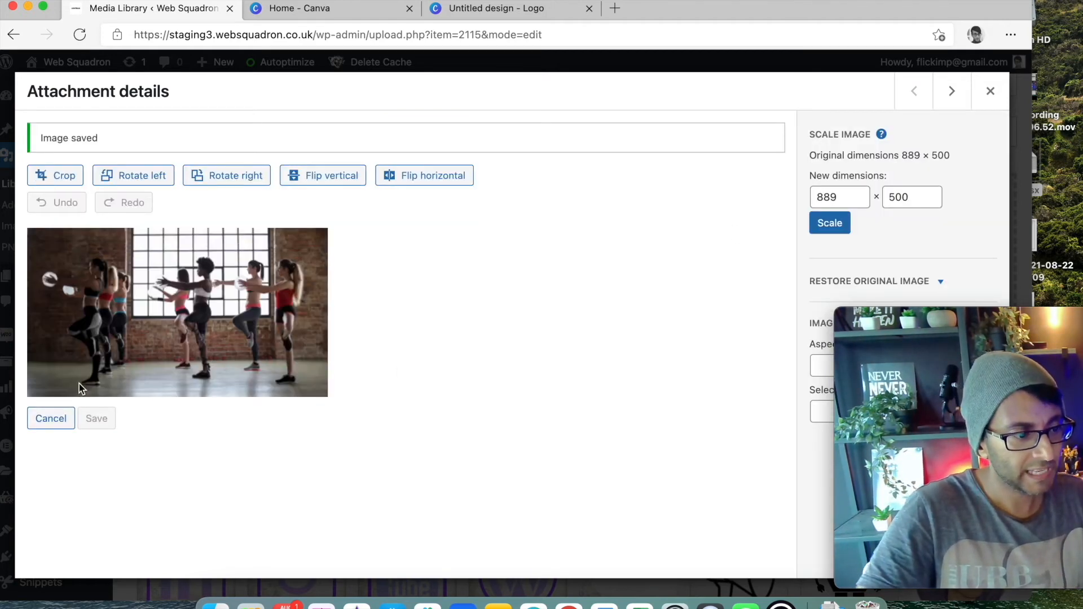
{"action": "left_click", "coordinate": [50, 420]}
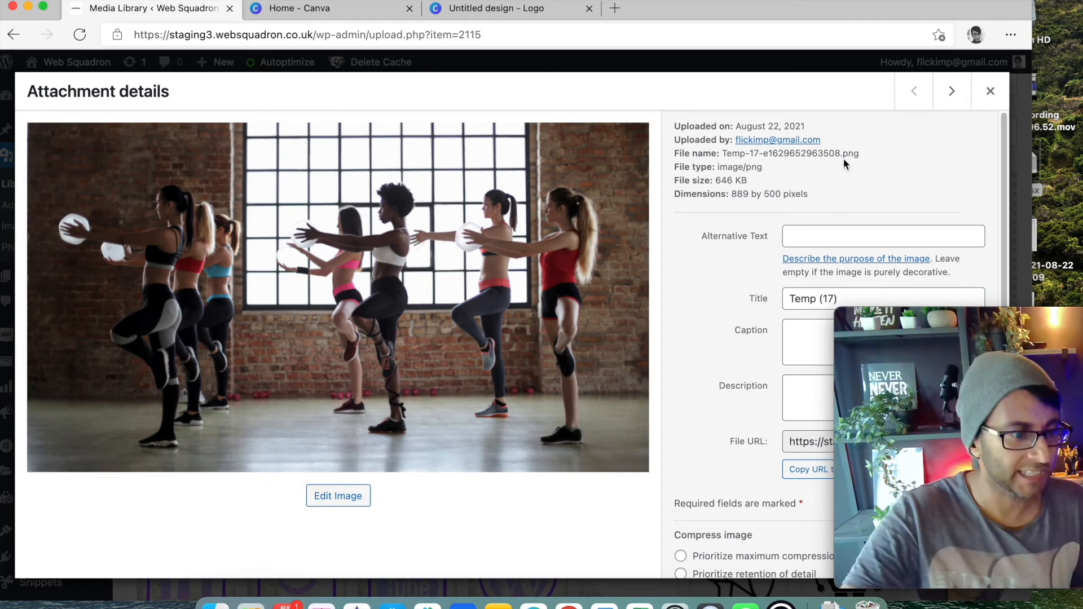
Start cropping the scaled gym photo, pull the selection's left edge inward and set the selection width to 500 pixels.
{"action": "left_click", "coordinate": [342, 498]}
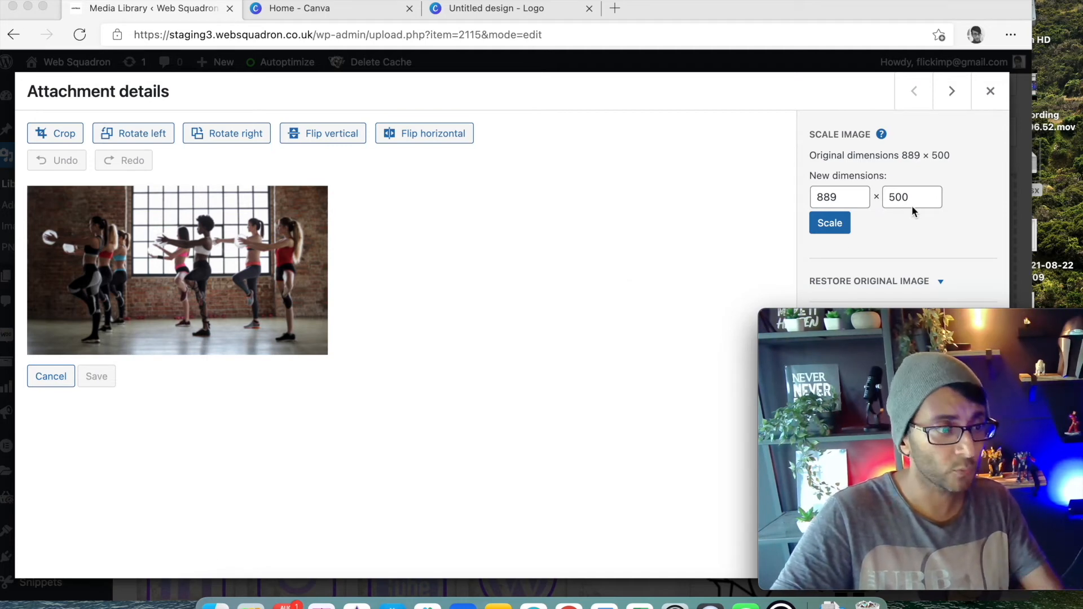
{"action": "left_click", "coordinate": [65, 134]}
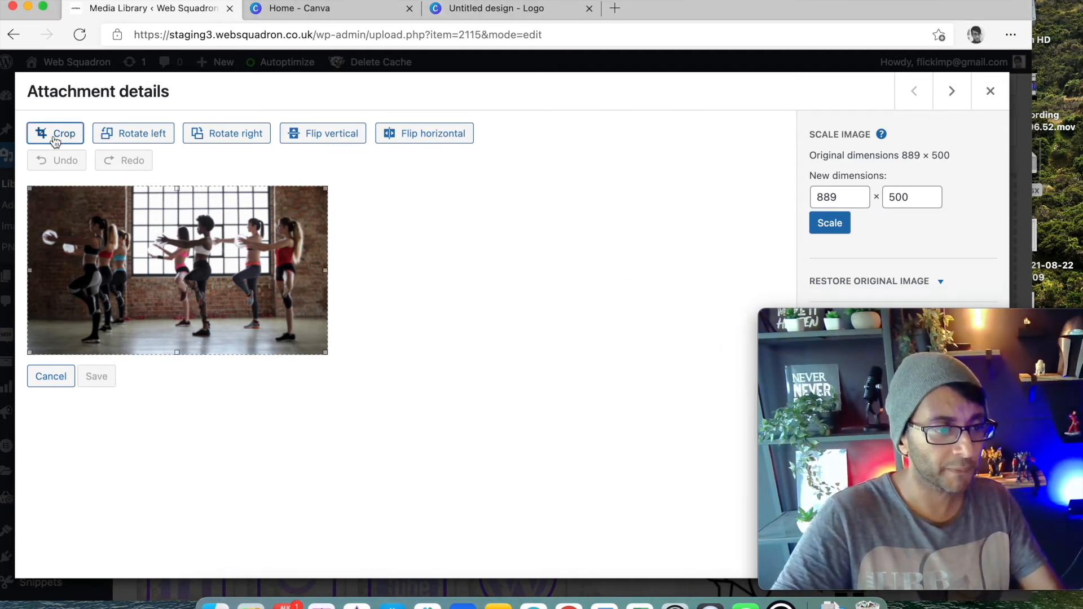
{"action": "left_click_drag", "start_coordinate": [37, 272], "coordinate": [66, 270]}
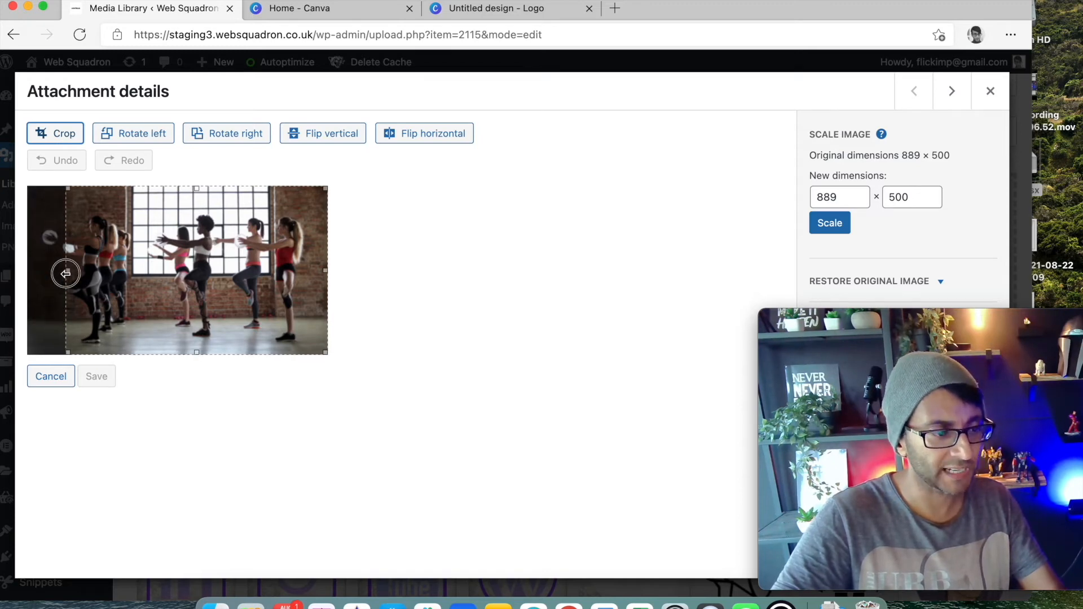
{"action": "left_click_drag", "start_coordinate": [897, 329], "coordinate": [356, 389]}
{"action": "left_click_drag", "start_coordinate": [458, 401], "coordinate": [513, 306]}
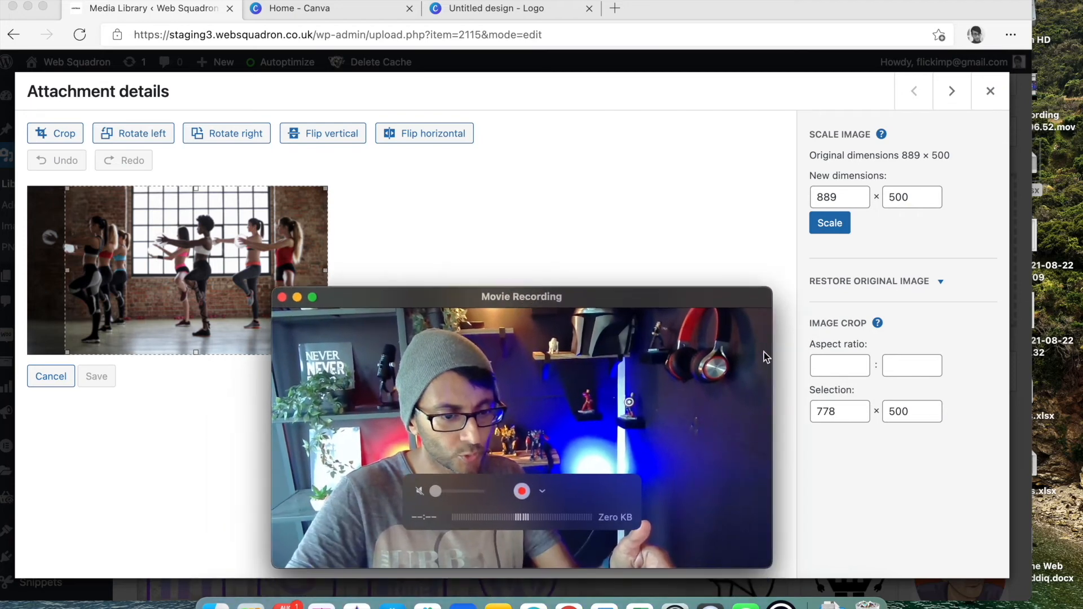
{"action": "left_click", "coordinate": [66, 272]}
{"action": "left_click_drag", "start_coordinate": [67, 271], "coordinate": [122, 271]}
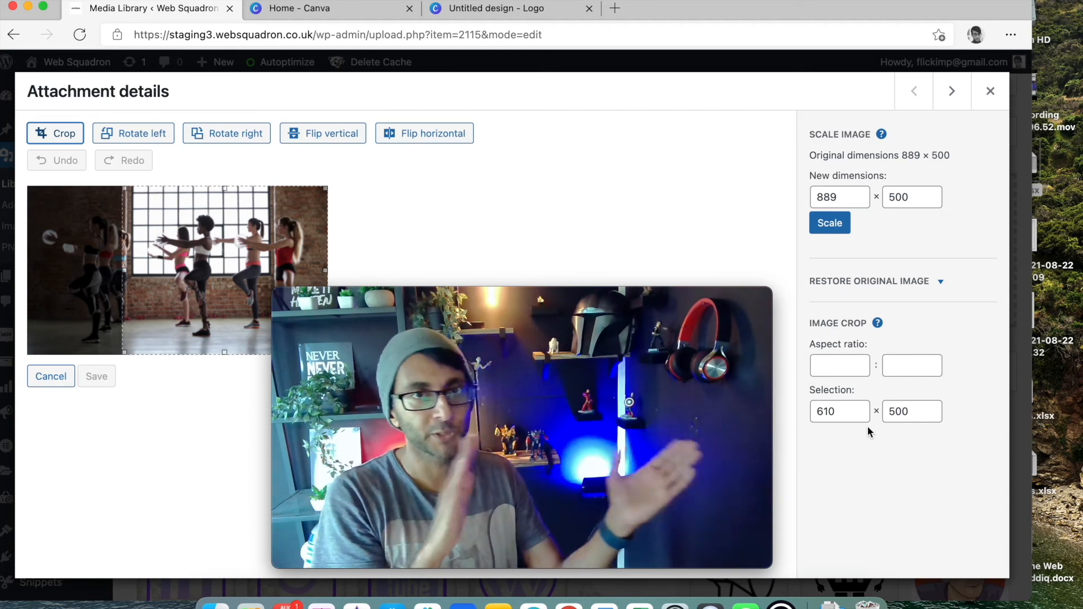
{"action": "left_click", "coordinate": [822, 408]}
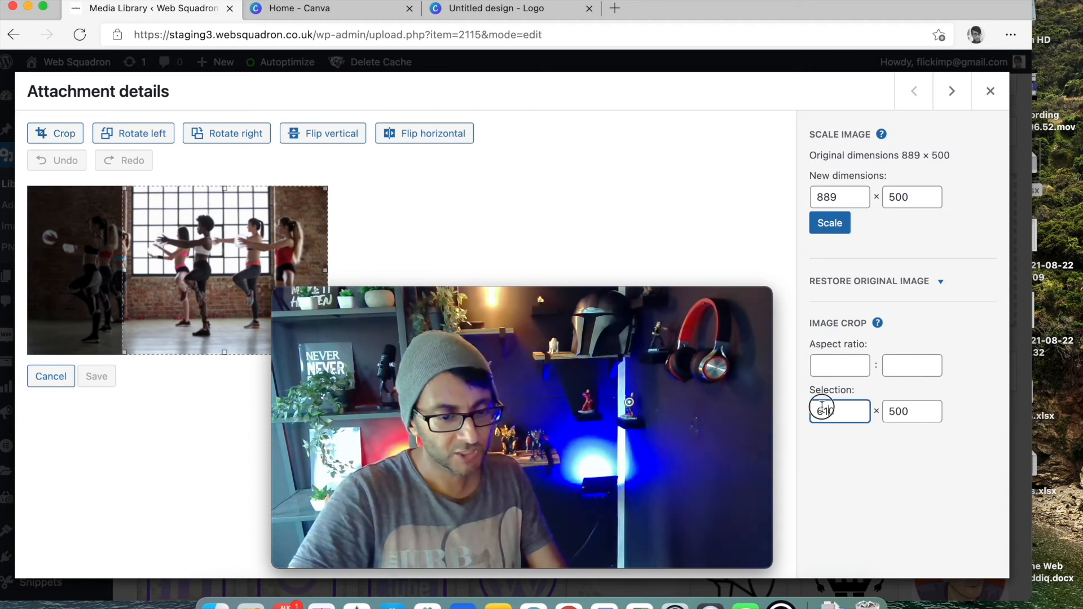
{"action": "left_click_drag", "start_coordinate": [859, 411], "coordinate": [784, 409]}
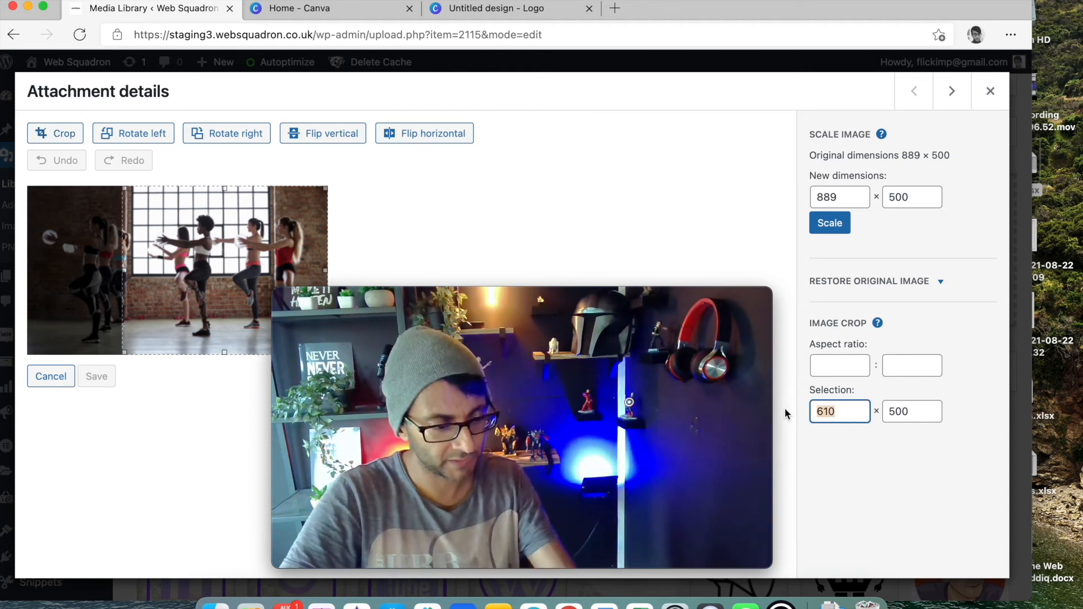
{"action": "type", "text": "500"}
Move the square selection over the women on the photo's left side, apply the crop, save it and close the details.
{"action": "left_click_drag", "start_coordinate": [704, 301], "coordinate": [947, 308]}
{"action": "left_click", "coordinate": [226, 275]}
{"action": "left_click_drag", "start_coordinate": [226, 275], "coordinate": [120, 272]}
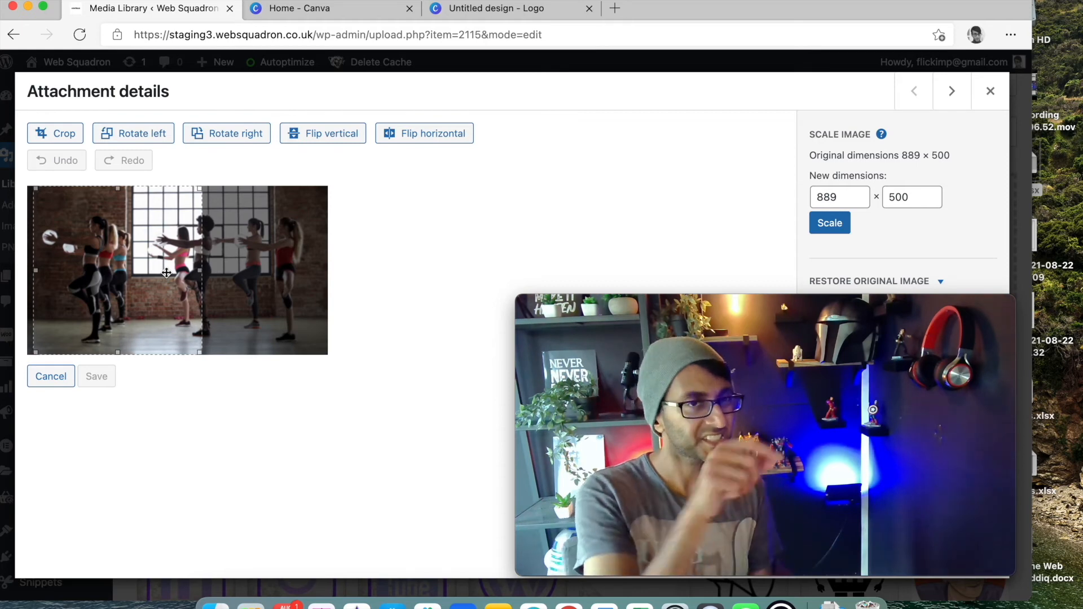
{"action": "left_click_drag", "start_coordinate": [97, 277], "coordinate": [108, 281]}
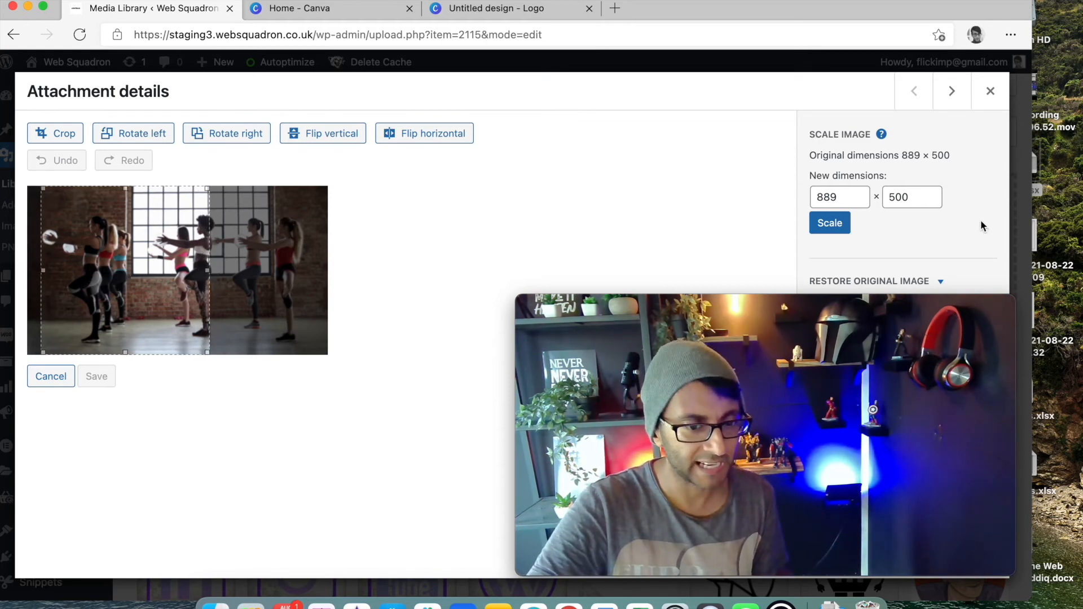
{"action": "left_click", "coordinate": [50, 133]}
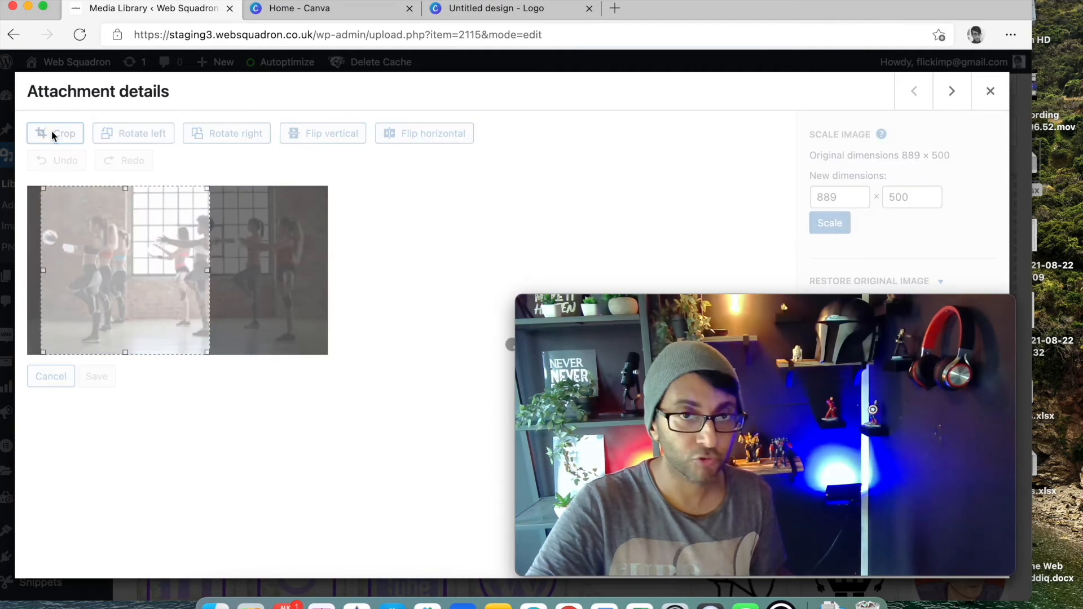
{"action": "left_click", "coordinate": [96, 508]}
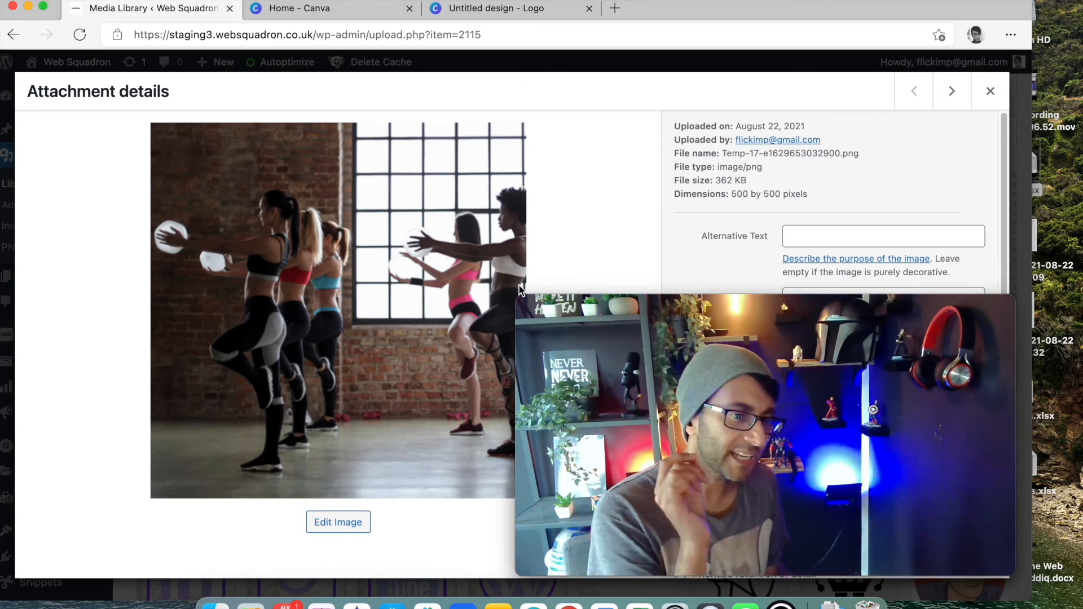
{"action": "left_click", "coordinate": [990, 91]}
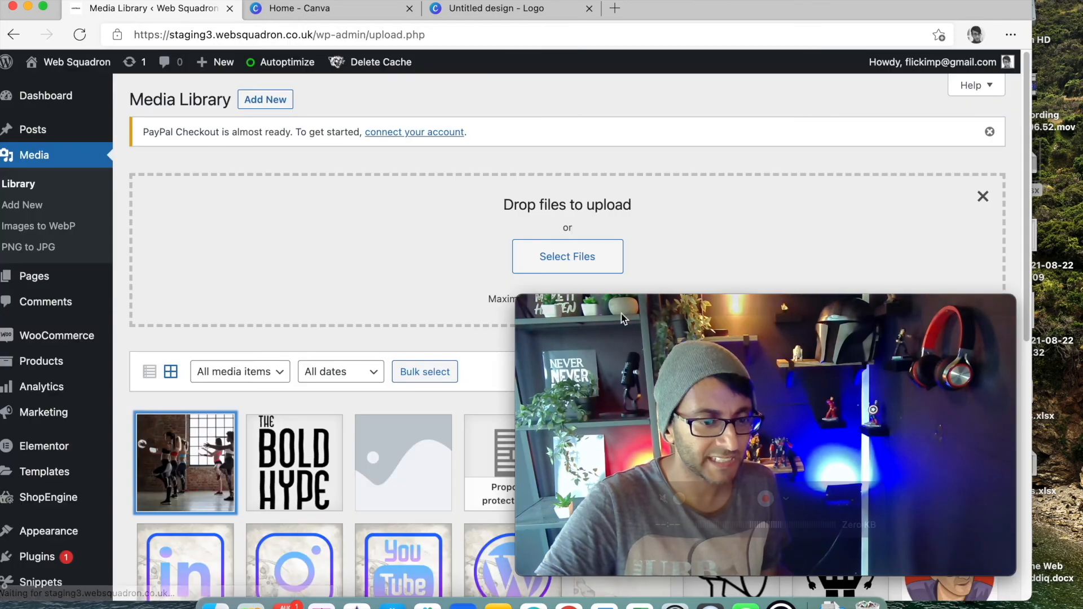
Compare the cropped gym photo's thumbnail with the other images in the Media Library.
{"action": "scroll", "coordinate": [641, 231], "scroll_direction": "down", "scroll_amount": 5}
{"action": "scroll", "coordinate": [610, 249], "scroll_direction": "down", "scroll_amount": 4}
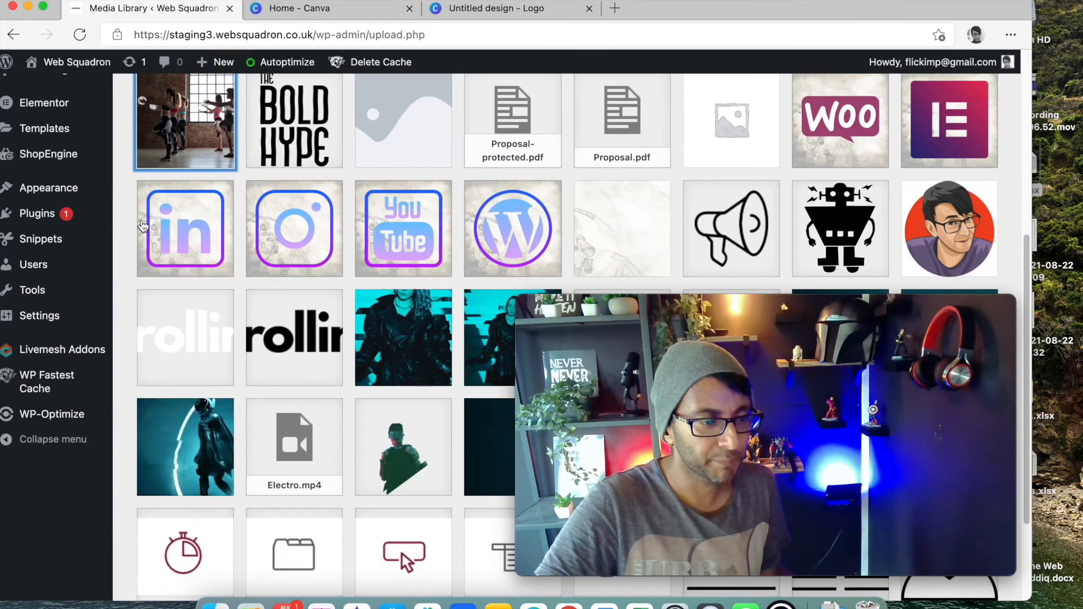
{"action": "scroll", "coordinate": [186, 238], "scroll_direction": "up", "scroll_amount": 1}
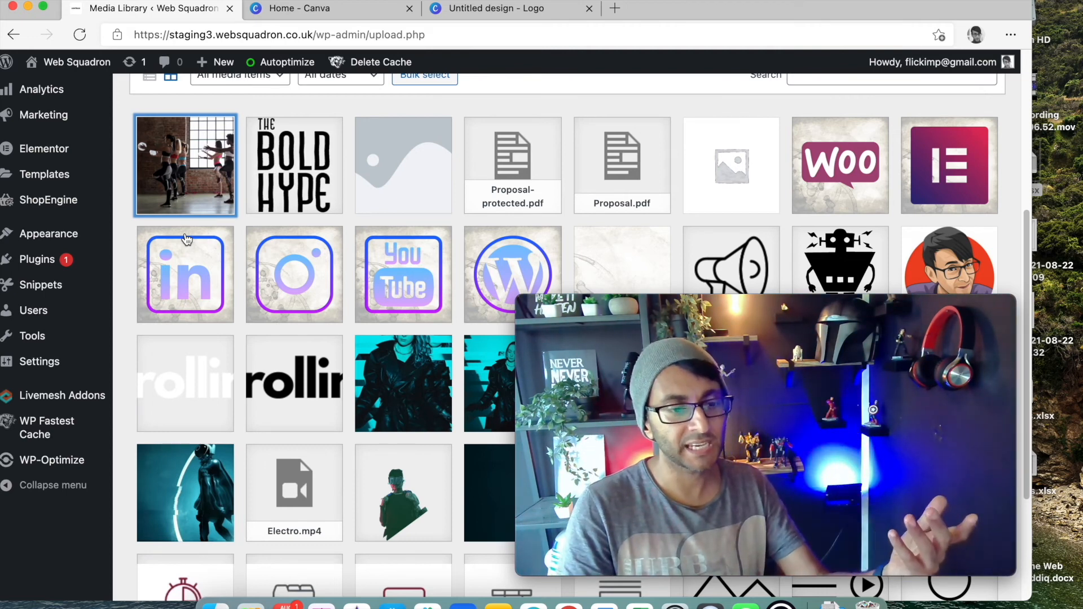
{"action": "left_click_drag", "start_coordinate": [652, 303], "coordinate": [832, 314]}
Revisit the Canva logo design, return to the Media Library and view the details of the blank stained-paper background image.
{"action": "left_click", "coordinate": [500, 22]}
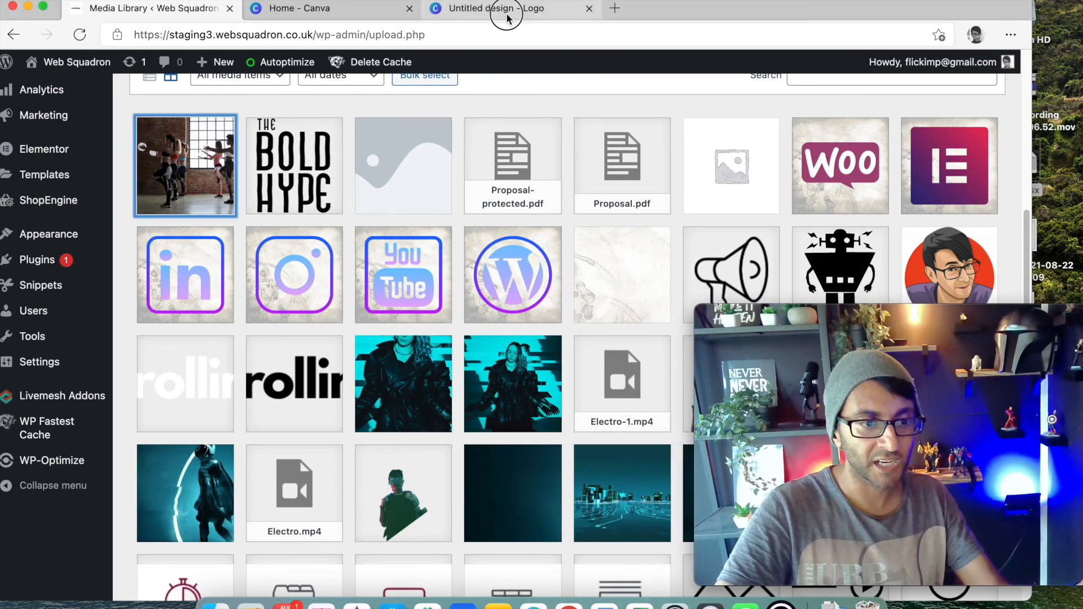
{"action": "left_click", "coordinate": [506, 12]}
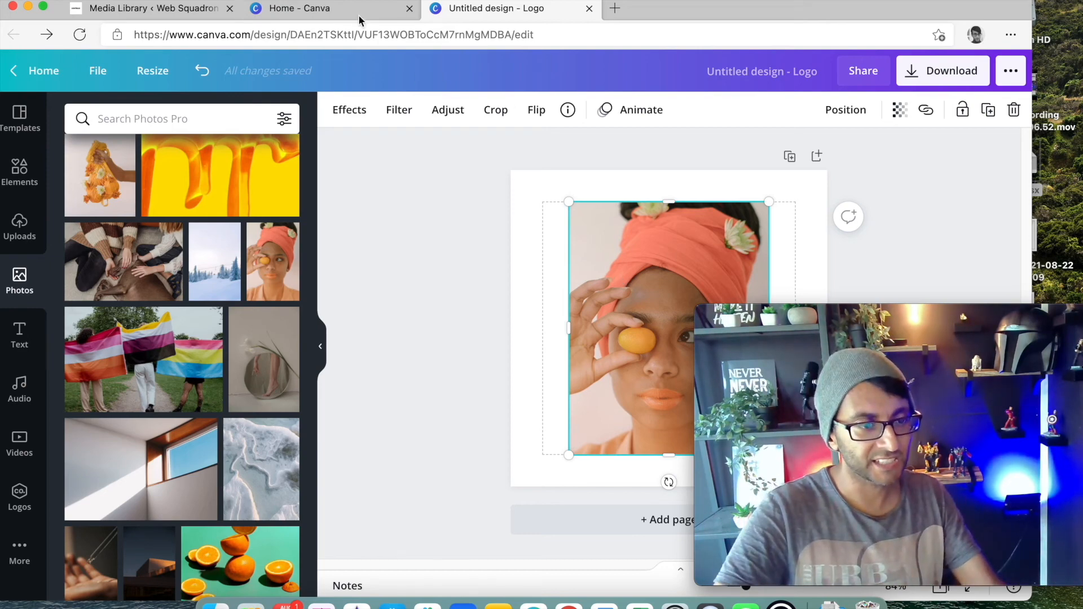
{"action": "left_click", "coordinate": [158, 10]}
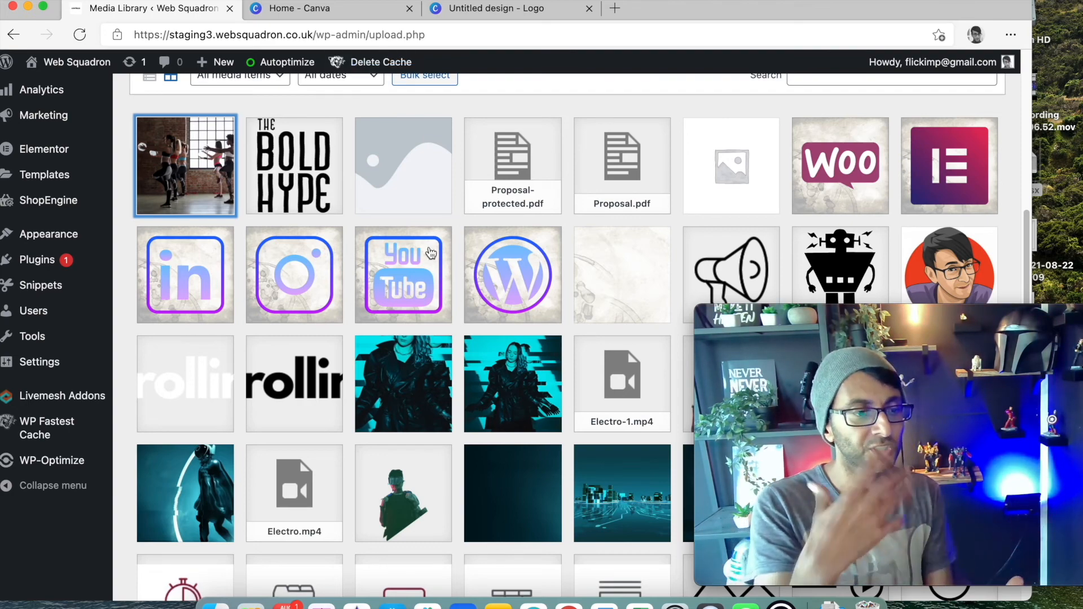
{"action": "left_click", "coordinate": [637, 292]}
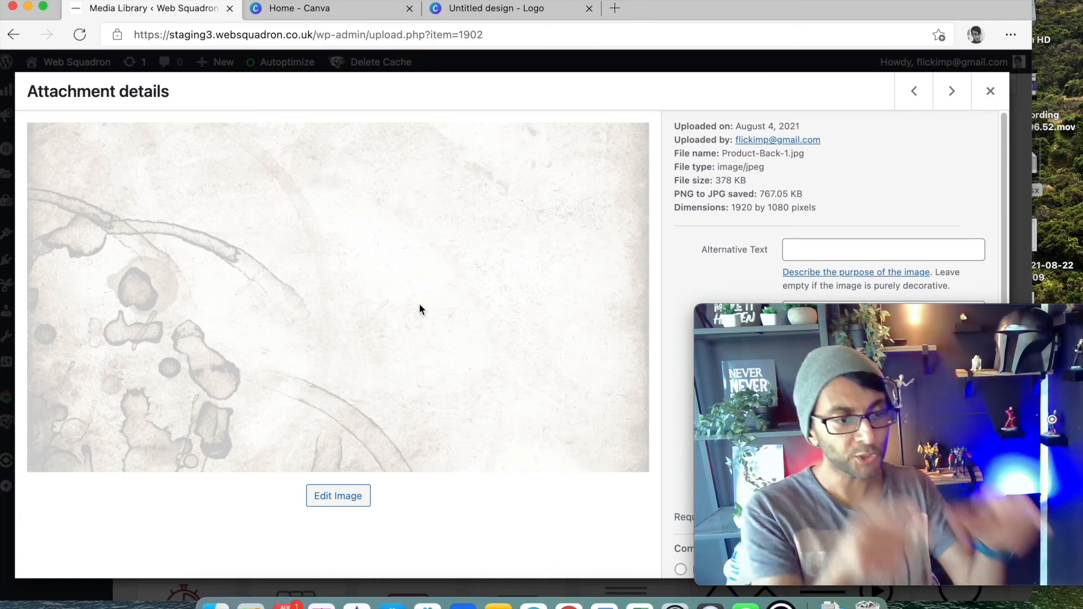
Look over the Canva logo design and the Canva home page with its custom size option, and return to the WordPress attachment details.
{"action": "left_click", "coordinate": [544, 11]}
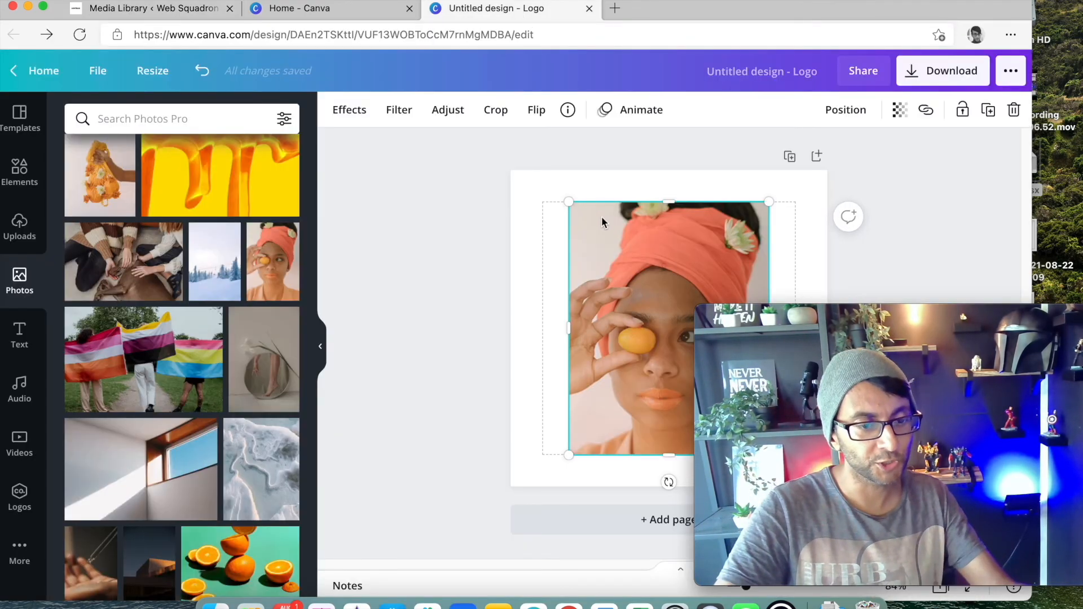
{"action": "left_click", "coordinate": [316, 9]}
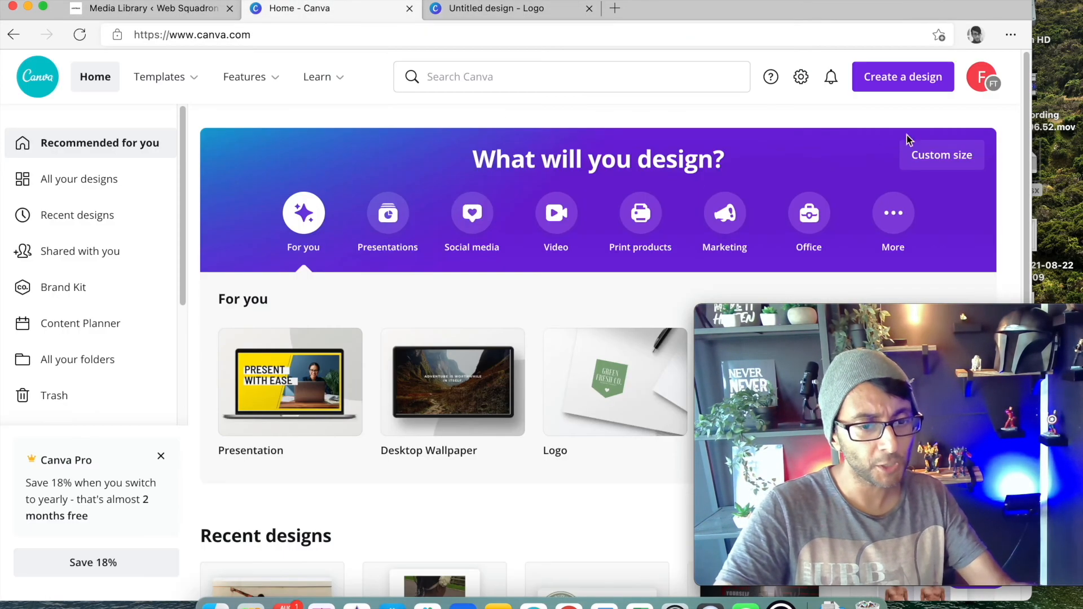
{"action": "left_click", "coordinate": [170, 7]}
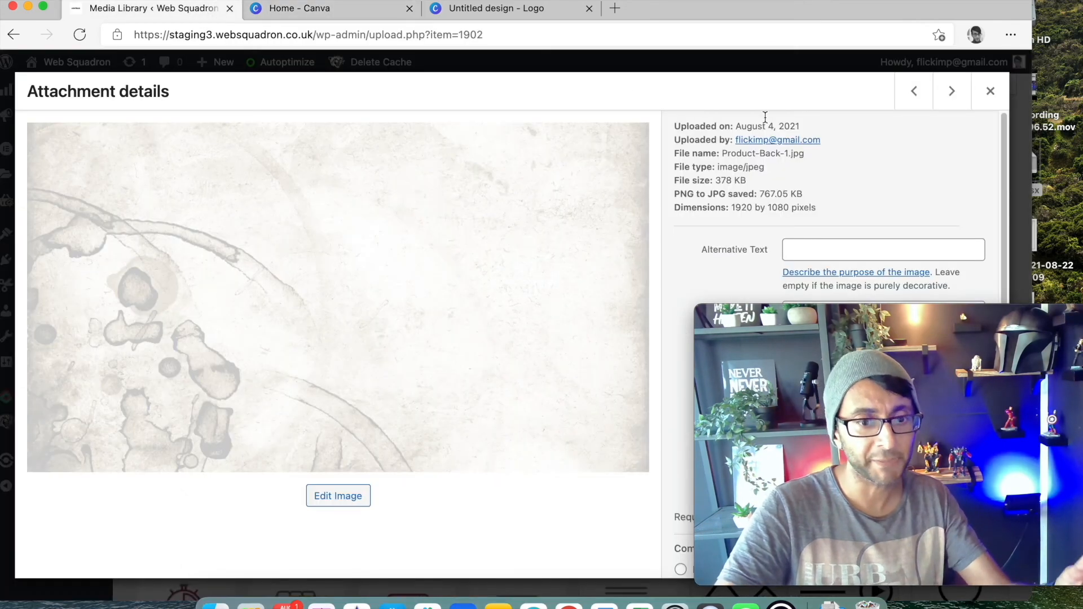
Compare the details of the YouTube, Instagram and LinkedIn product images in the Media Library, and check back on the Canva logo design.
{"action": "left_click", "coordinate": [989, 90]}
{"action": "left_click", "coordinate": [441, 286]}
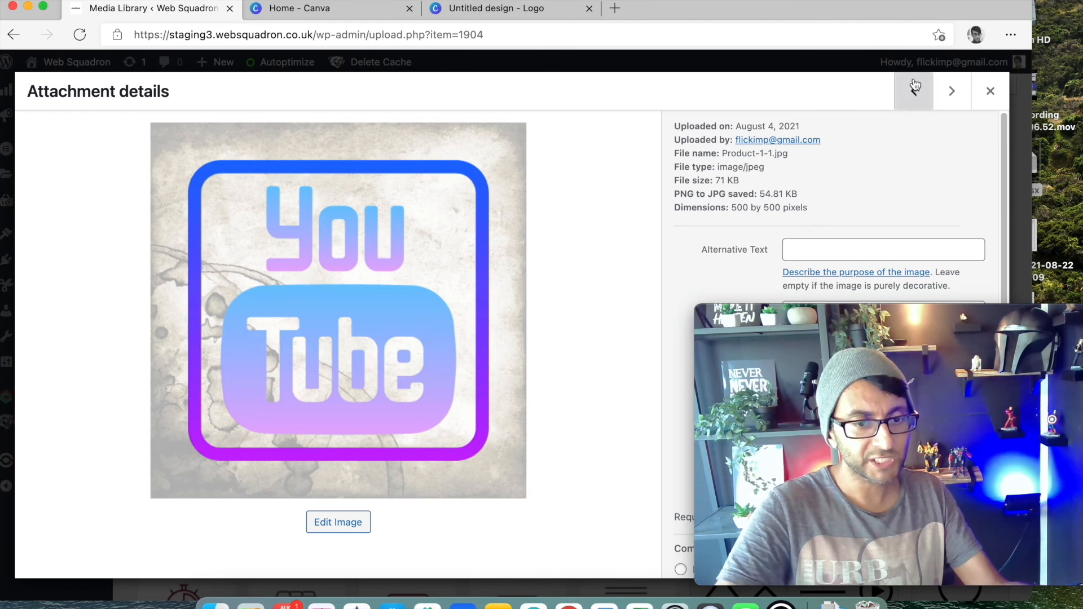
{"action": "left_click", "coordinate": [917, 97]}
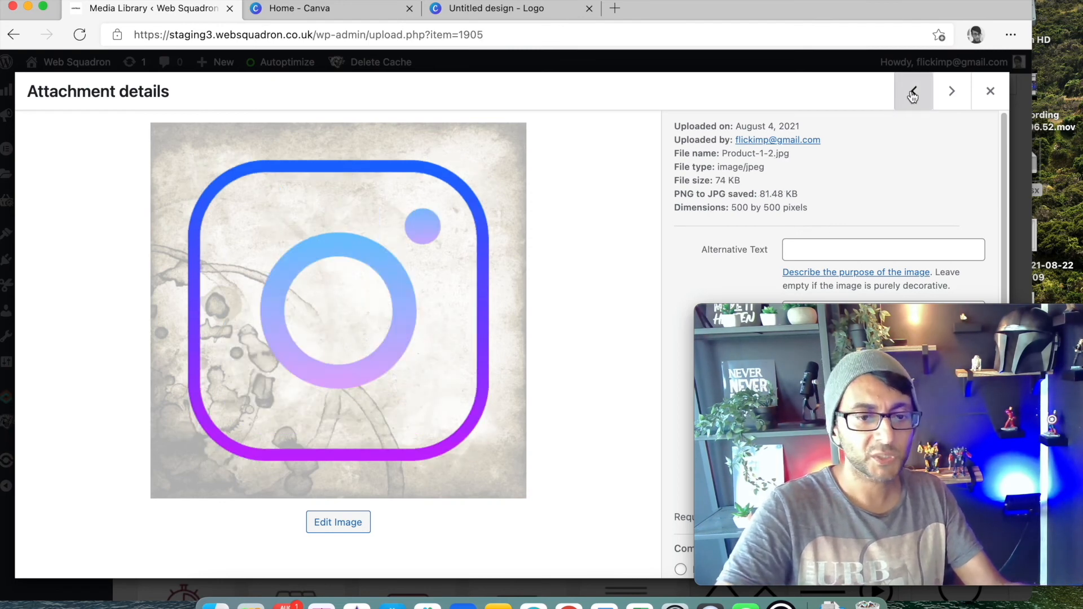
{"action": "left_click", "coordinate": [914, 95]}
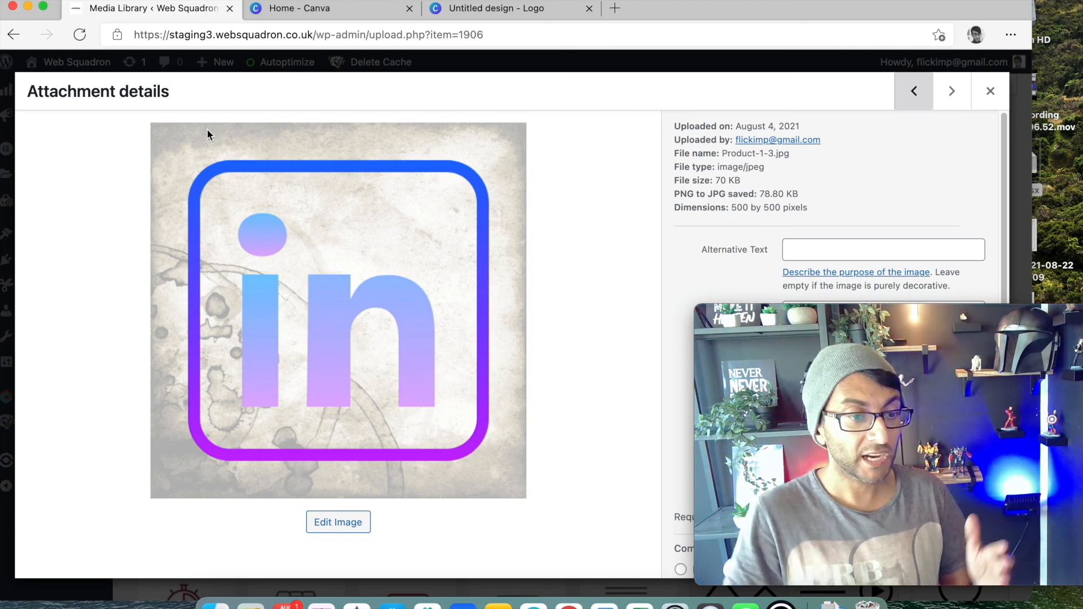
{"action": "left_click", "coordinate": [985, 100]}
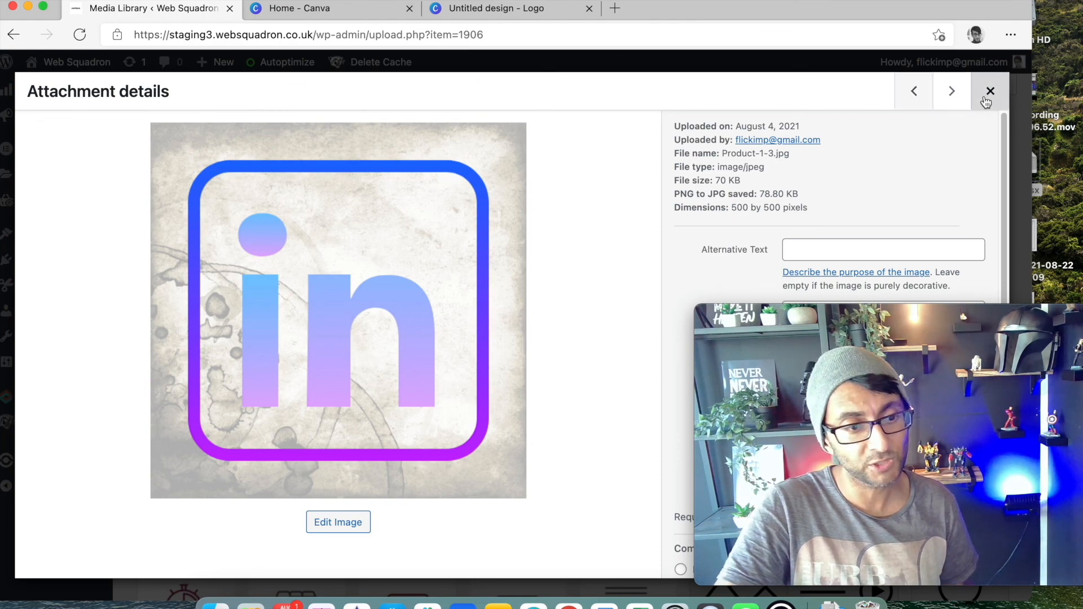
{"action": "left_click", "coordinate": [497, 11]}
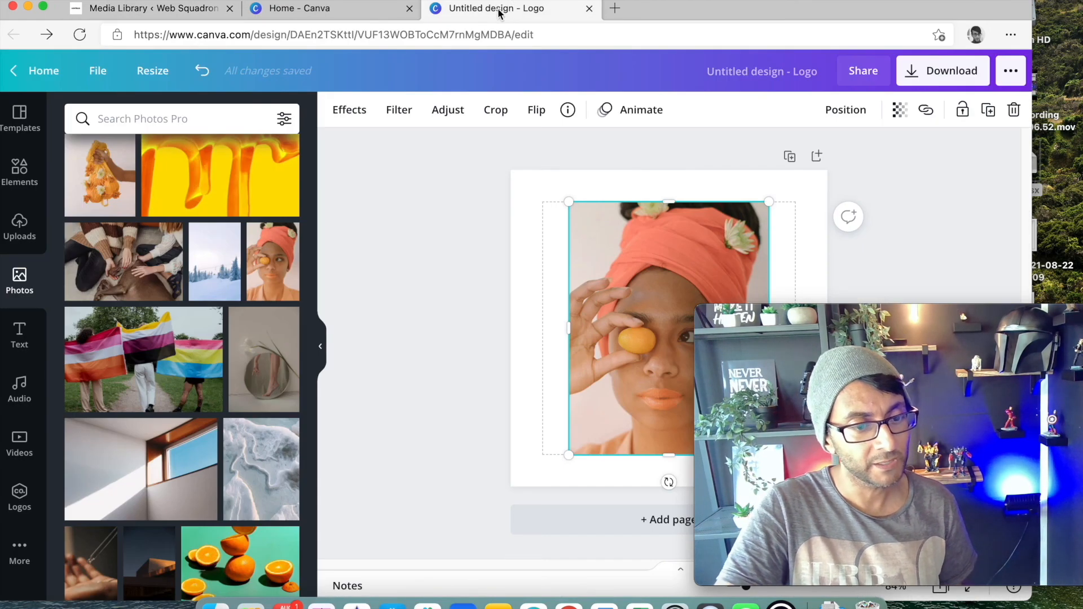
{"action": "left_click", "coordinate": [175, 16]}
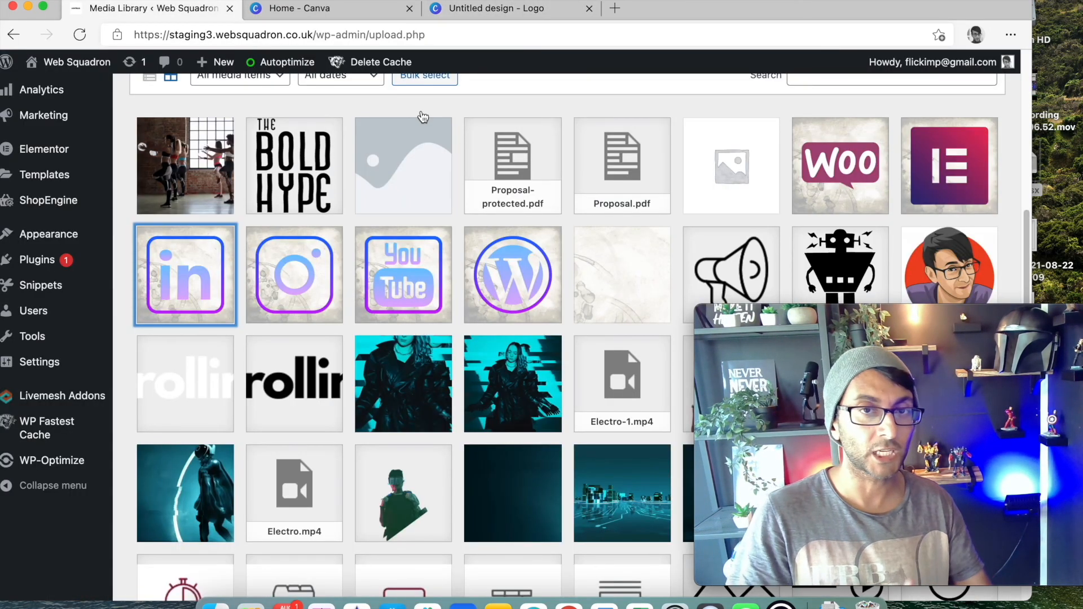